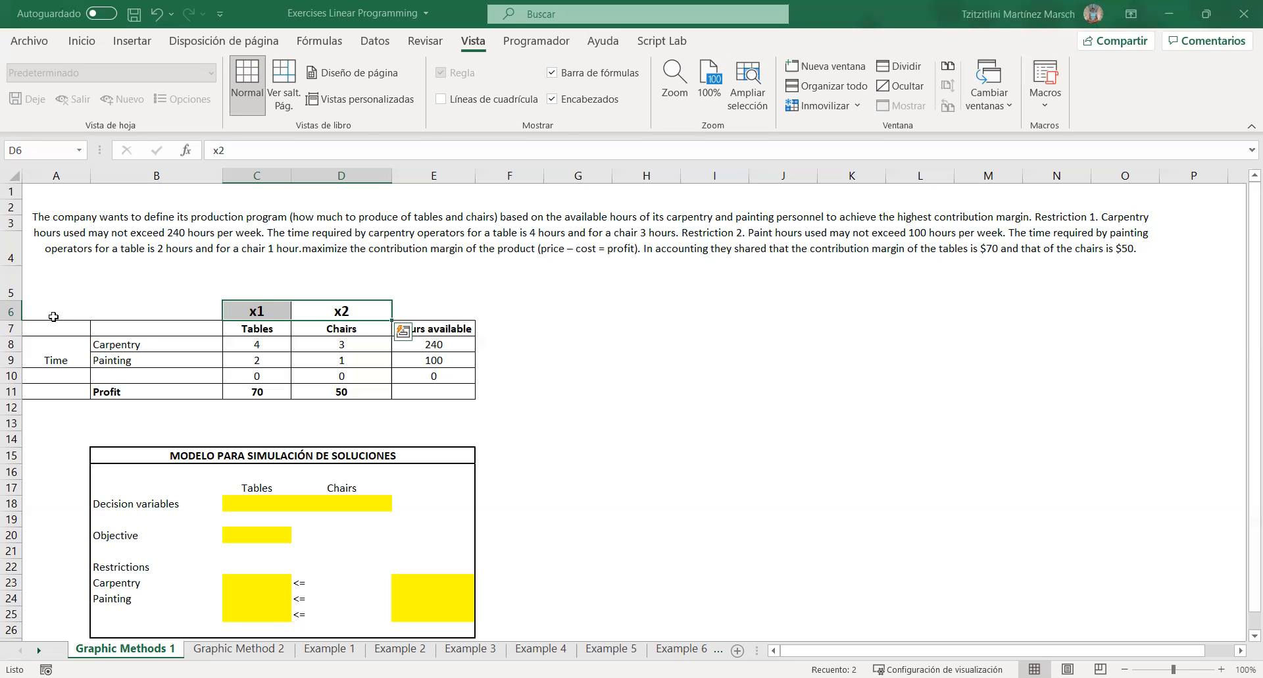
Step: Examine the production data table's x1 and x2 variables and the carpentry row's hours for tables, chairs and availability
left_click_drag(53, 316, 448, 389)
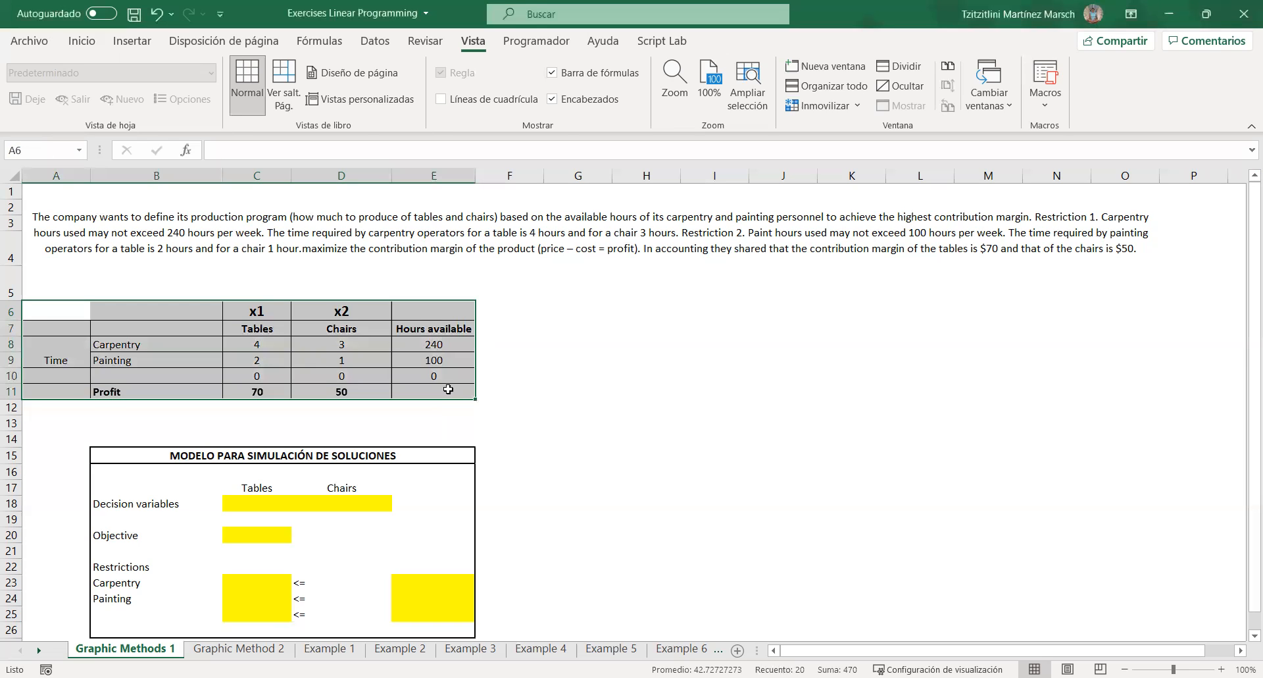
left_click_drag(264, 312, 347, 313)
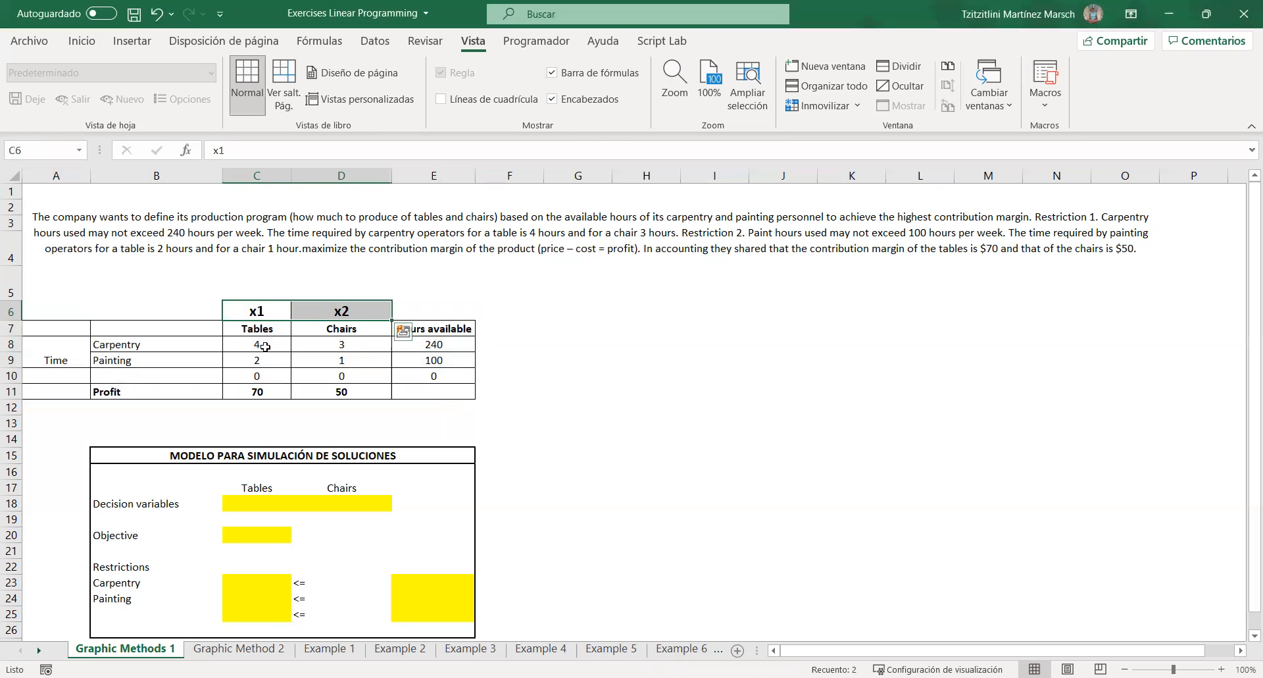
left_click_drag(158, 344, 447, 332)
left_click(131, 357)
left_click(124, 341)
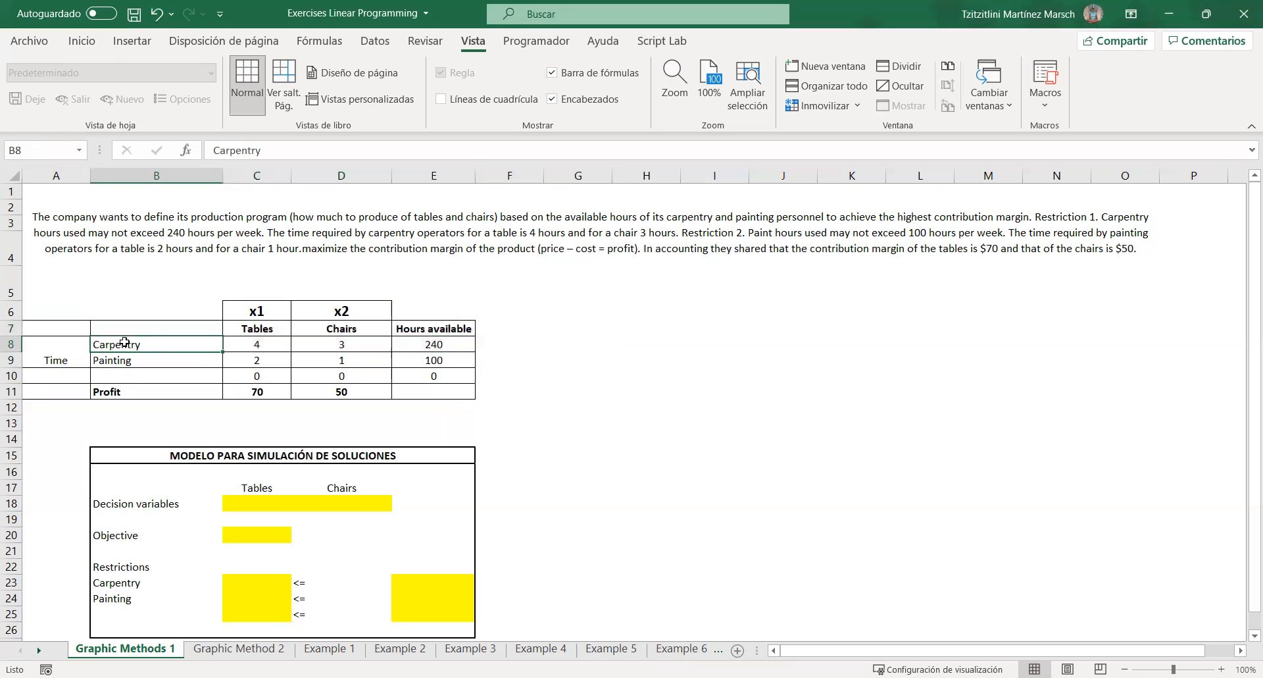
left_click(68, 343)
left_click(109, 342)
left_click(263, 344)
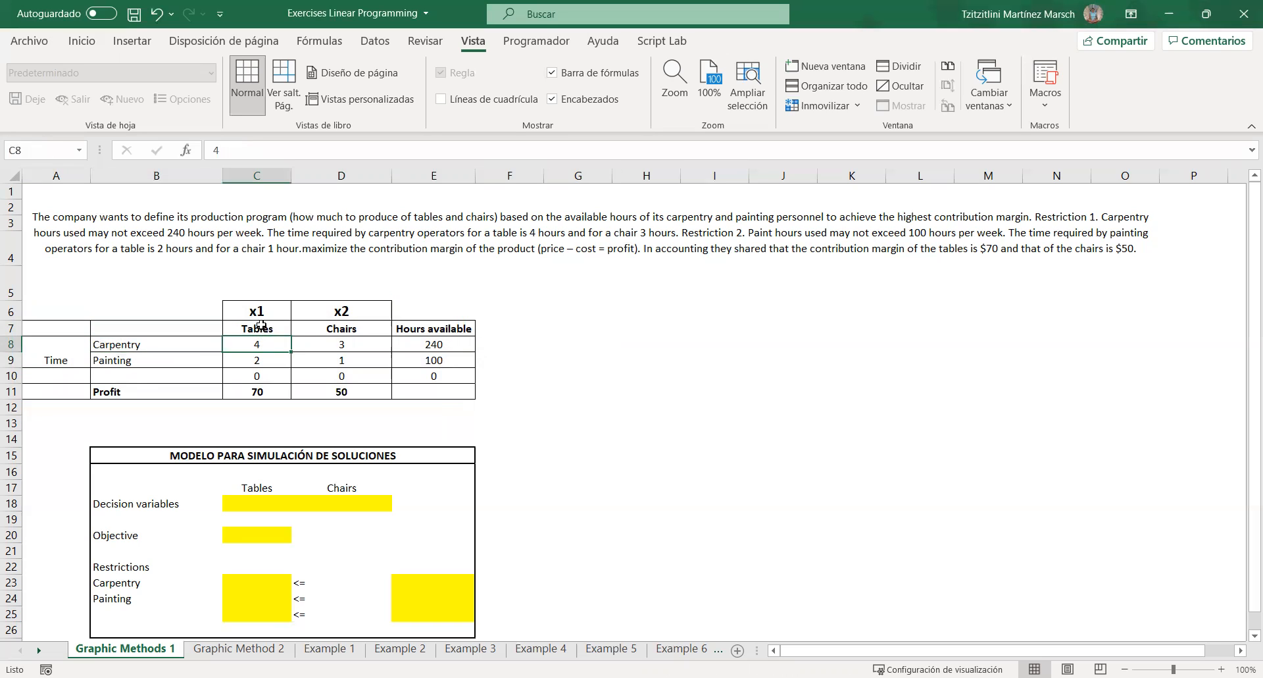
left_click(321, 348)
left_click(322, 328)
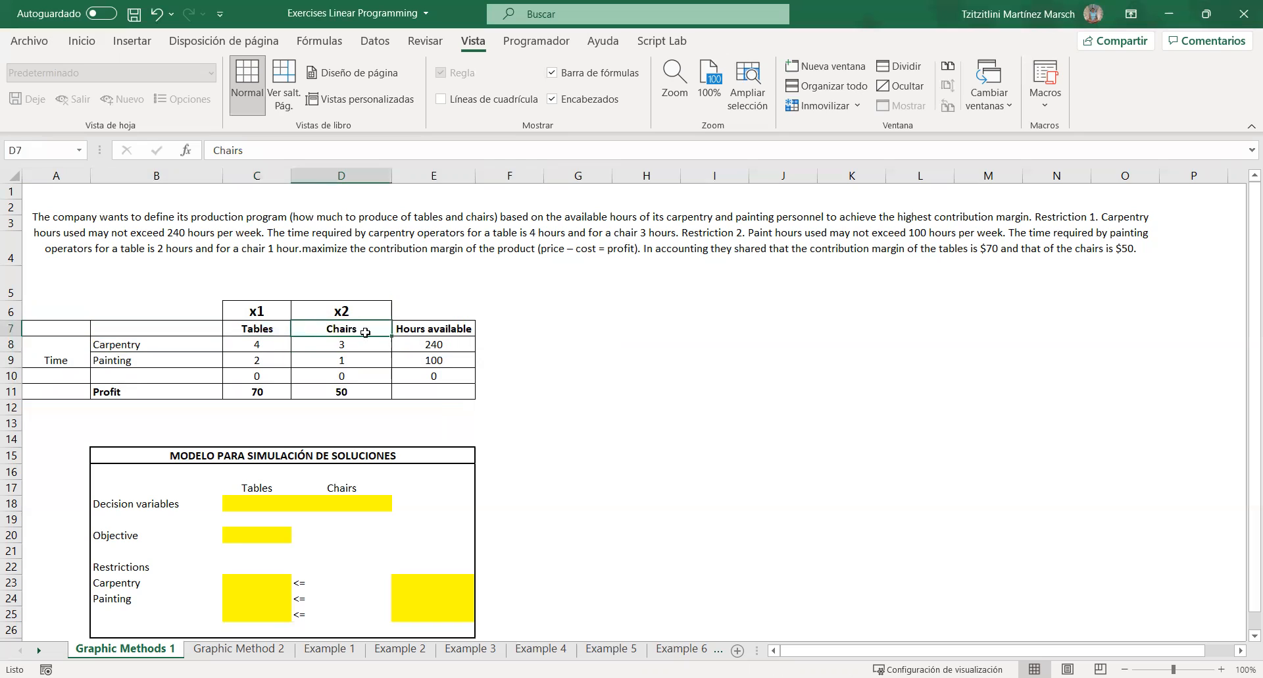
left_click(446, 344)
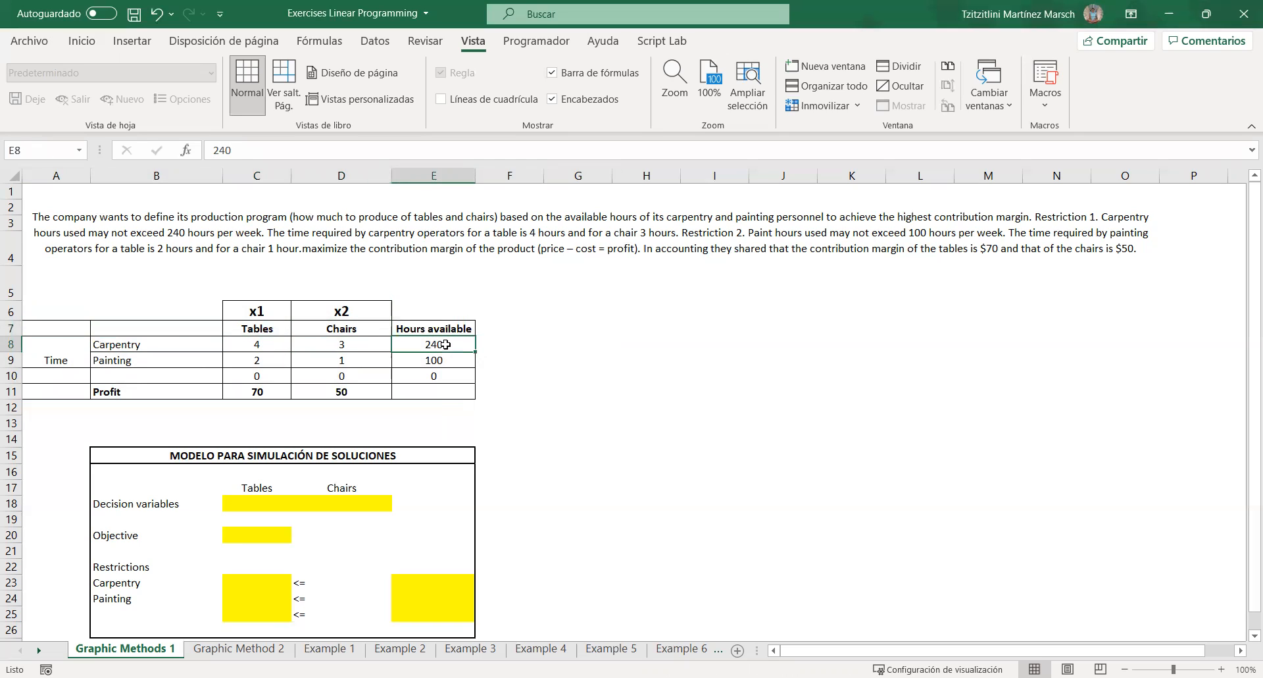
Step: Review the painting hours, the spare restriction row and the profit row for tables and chairs in the data table
left_click(254, 363)
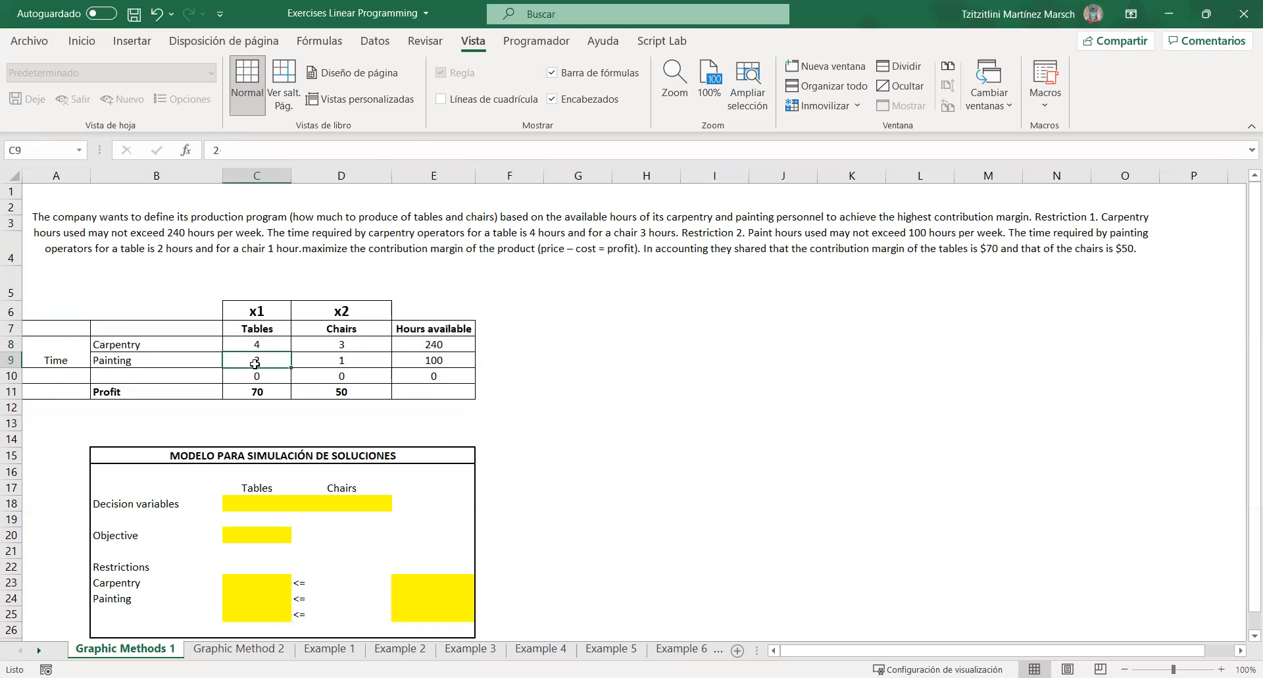
left_click(372, 367)
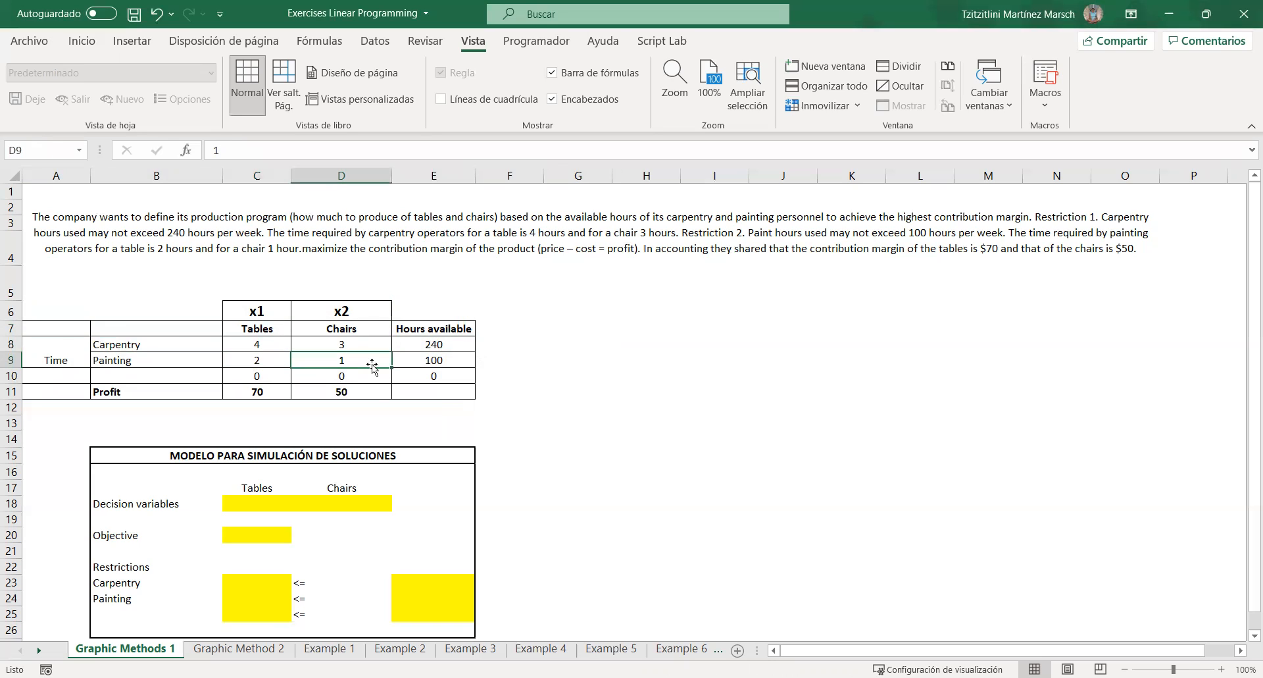
left_click(426, 360)
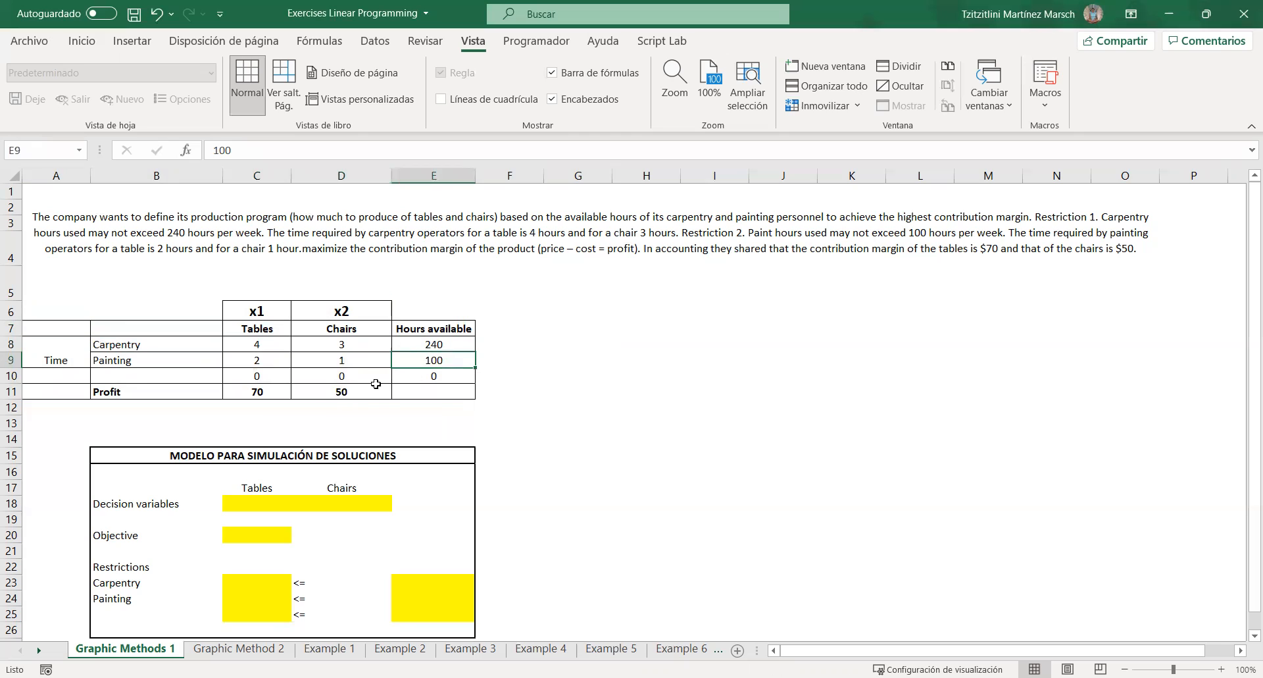
left_click_drag(253, 380, 440, 377)
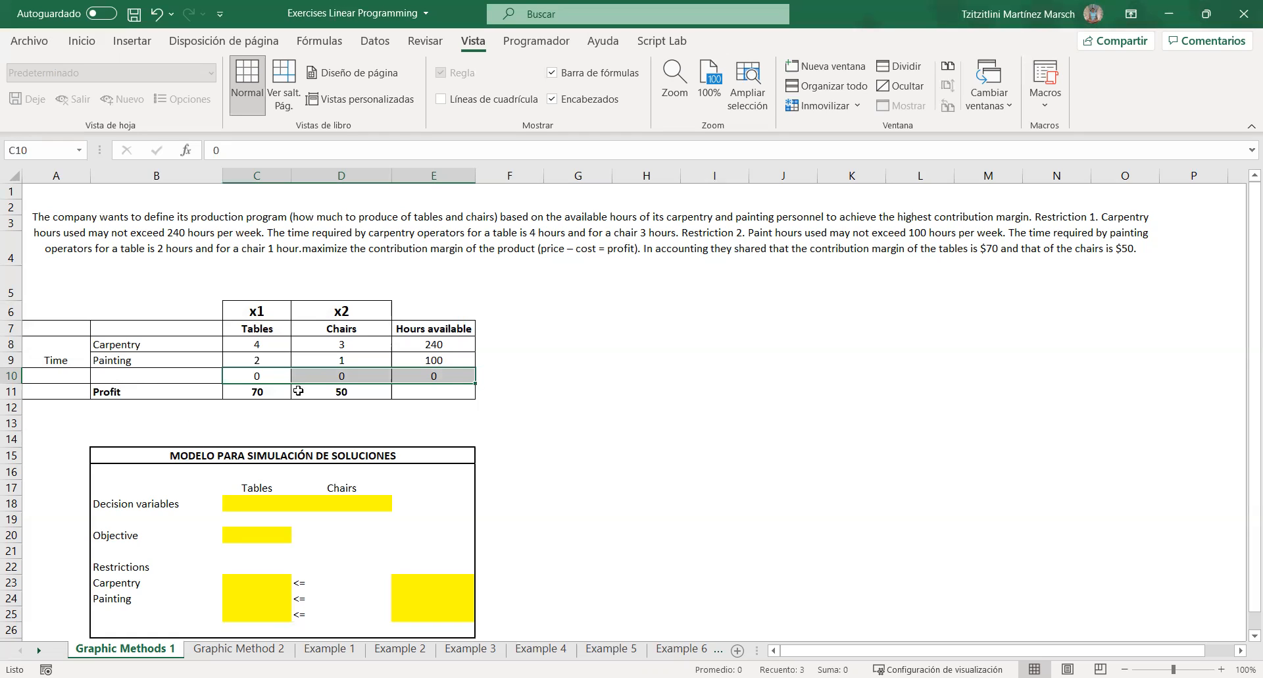
left_click(273, 391)
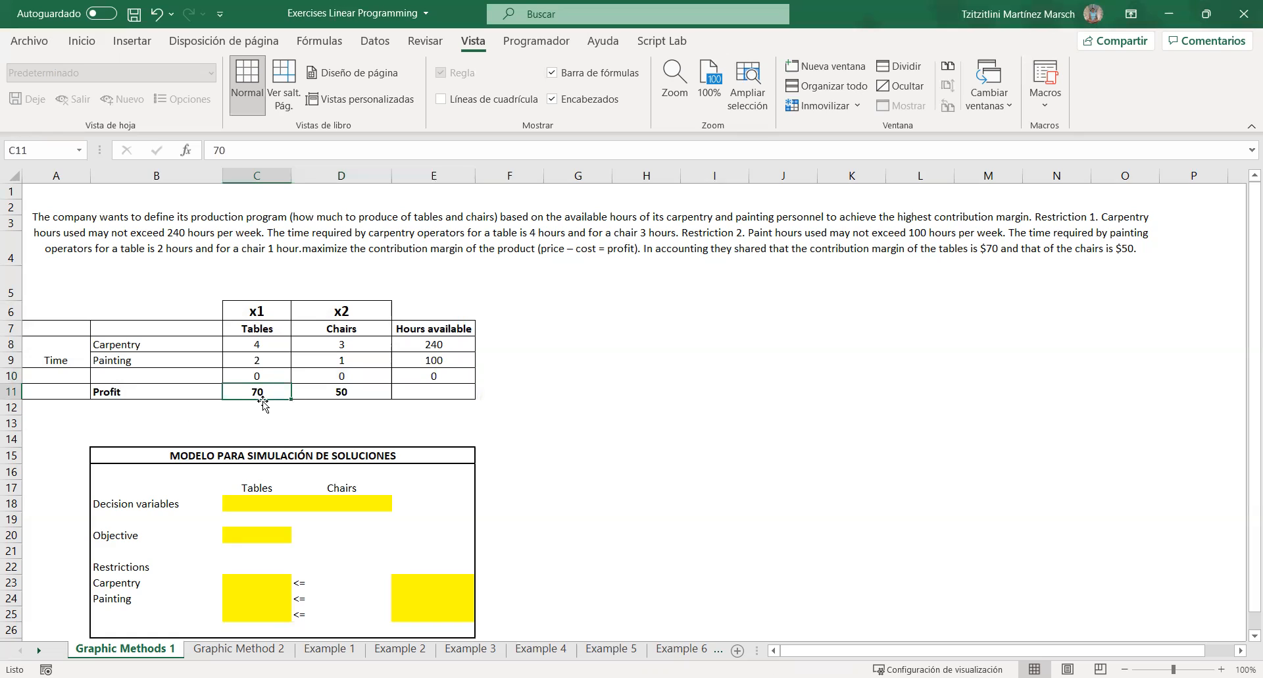
left_click(348, 388)
left_click(343, 330)
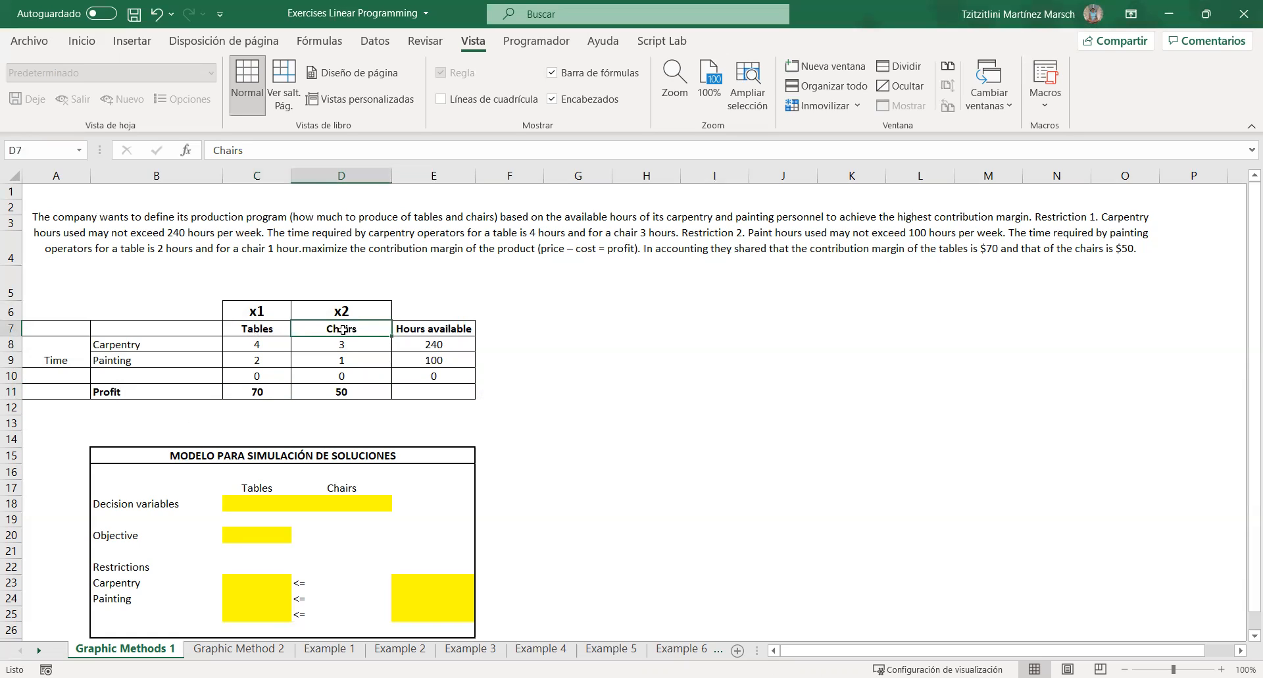
Step: Examine the simulation model's decision variable and objective cells against the problem statement and the profit row
left_click(530, 499)
key("Down")
key("Down")
key("Down")
key("Down")
key("Down")
key("Down")
key("Down")
key("Down")
key("Down")
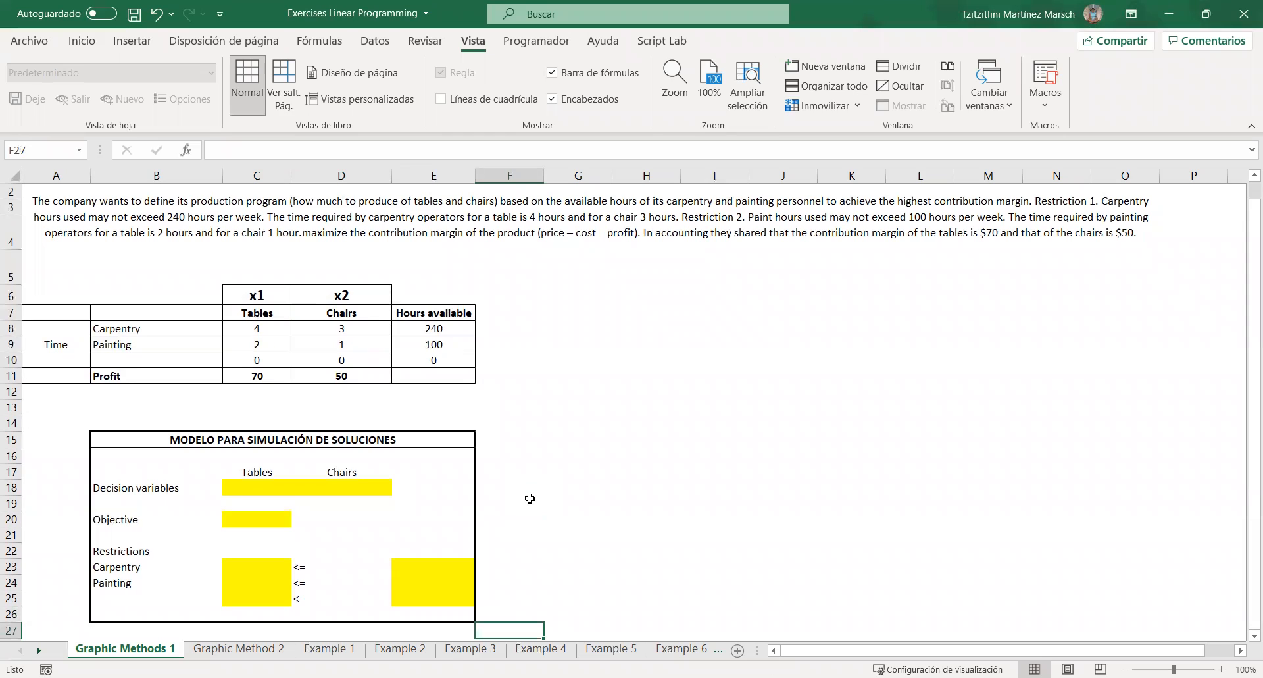
left_click(137, 490)
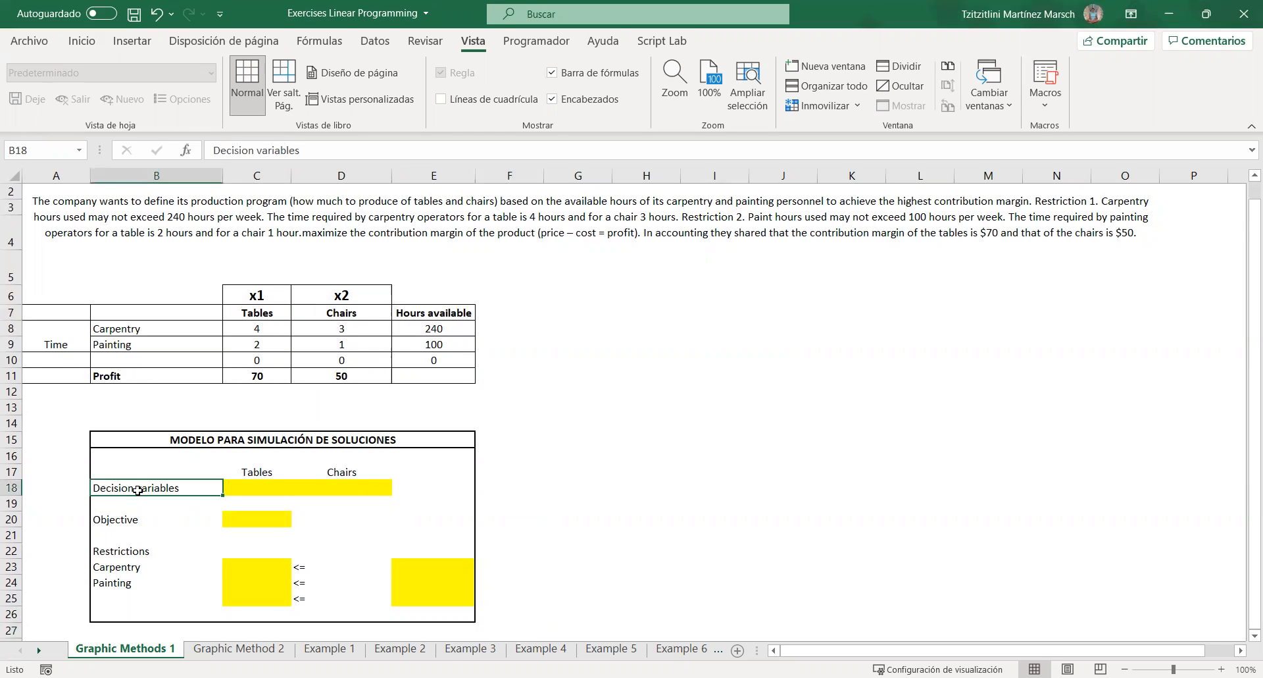
left_click(259, 469)
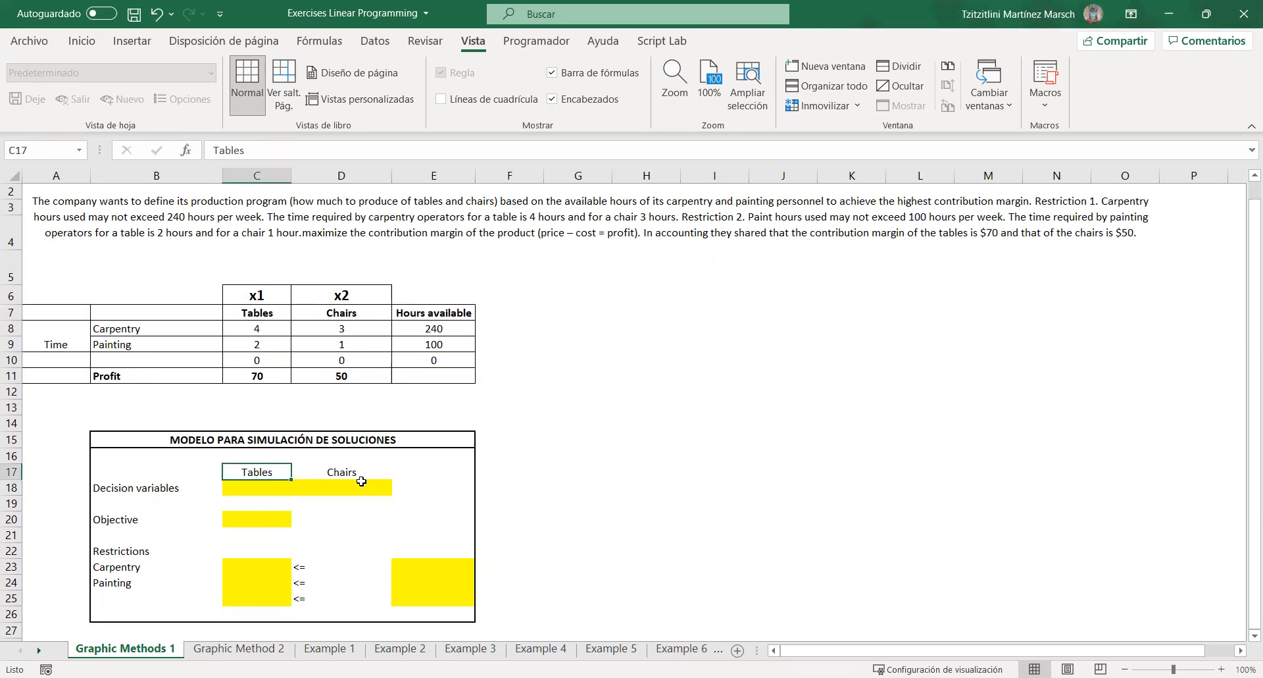
left_click(362, 478)
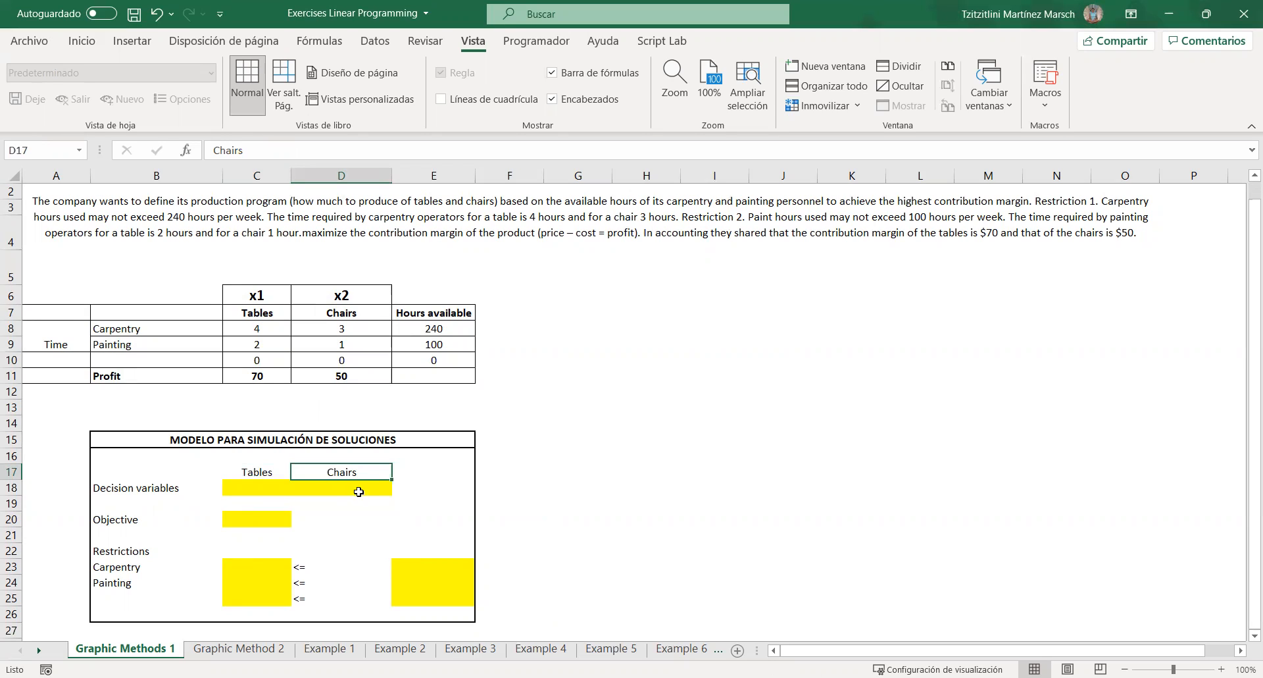
left_click_drag(358, 488, 271, 485)
left_click(270, 486)
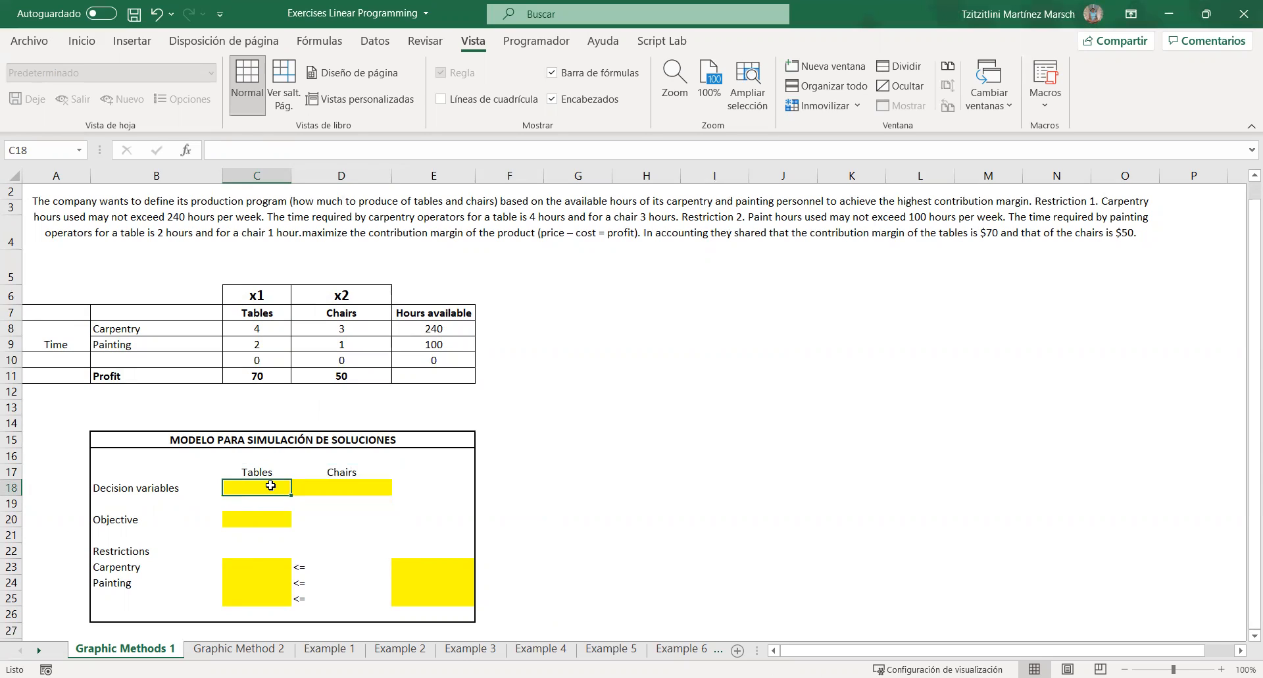
left_click(312, 530)
left_click(154, 520)
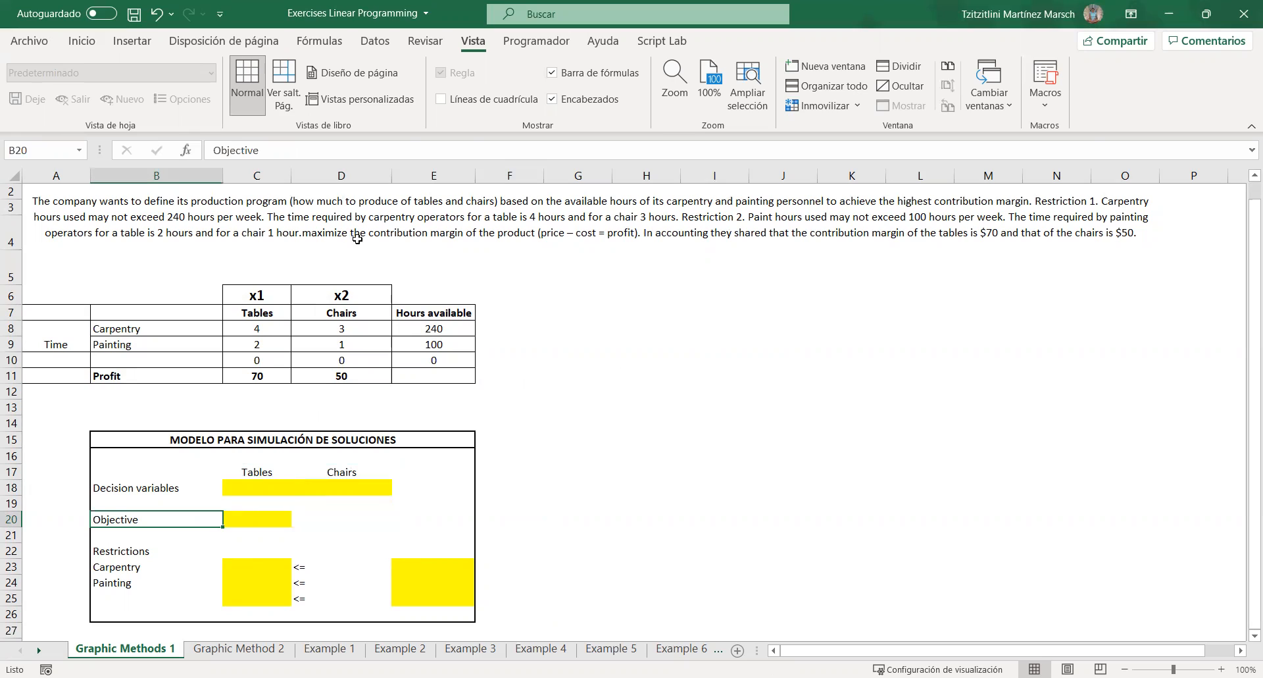
left_click(410, 235)
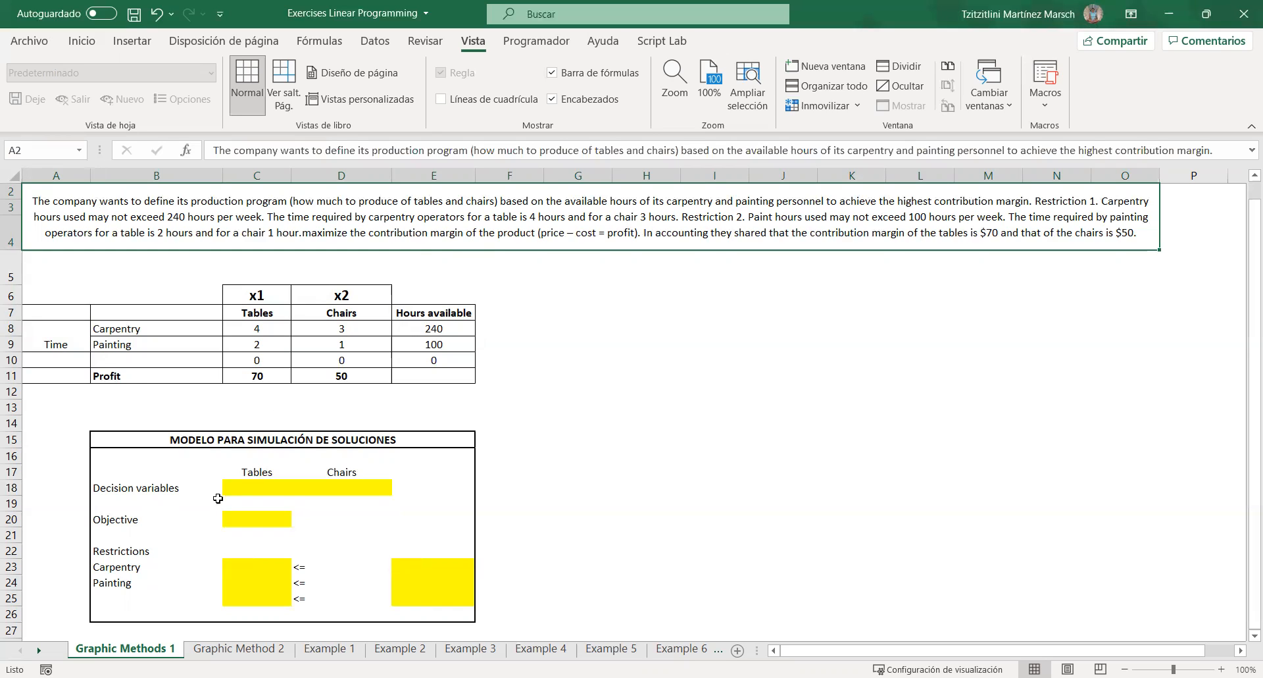
left_click(257, 488)
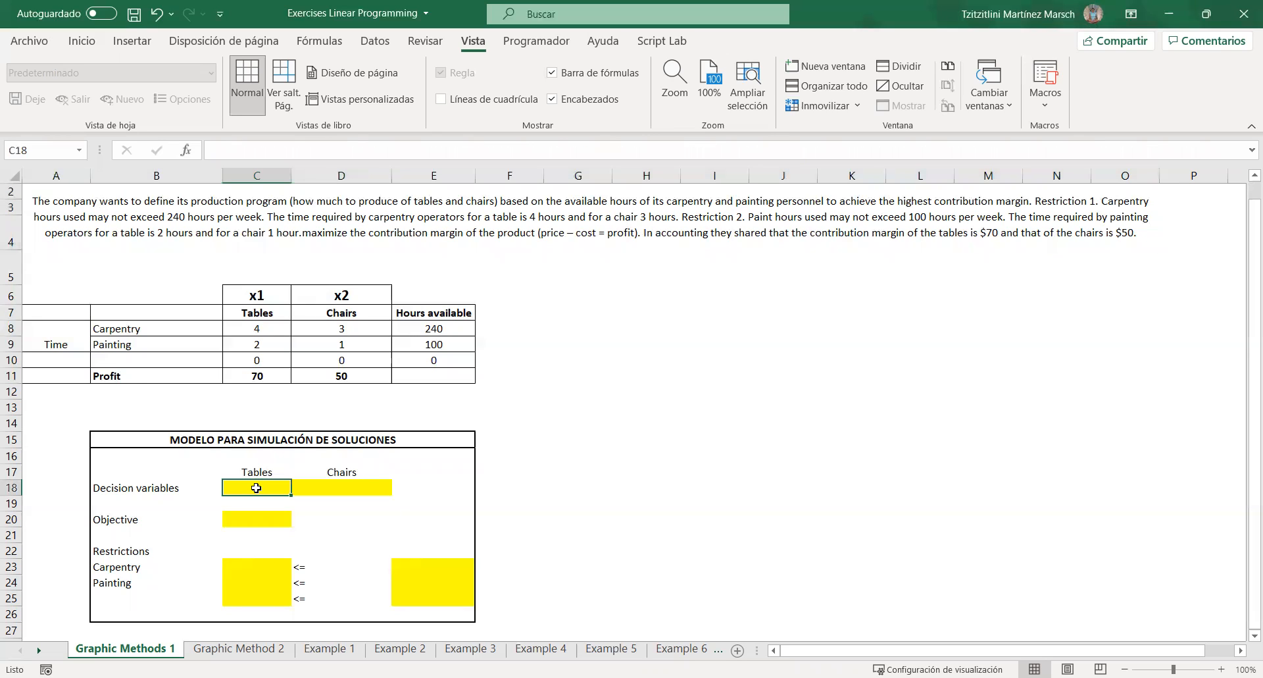
left_click(367, 486)
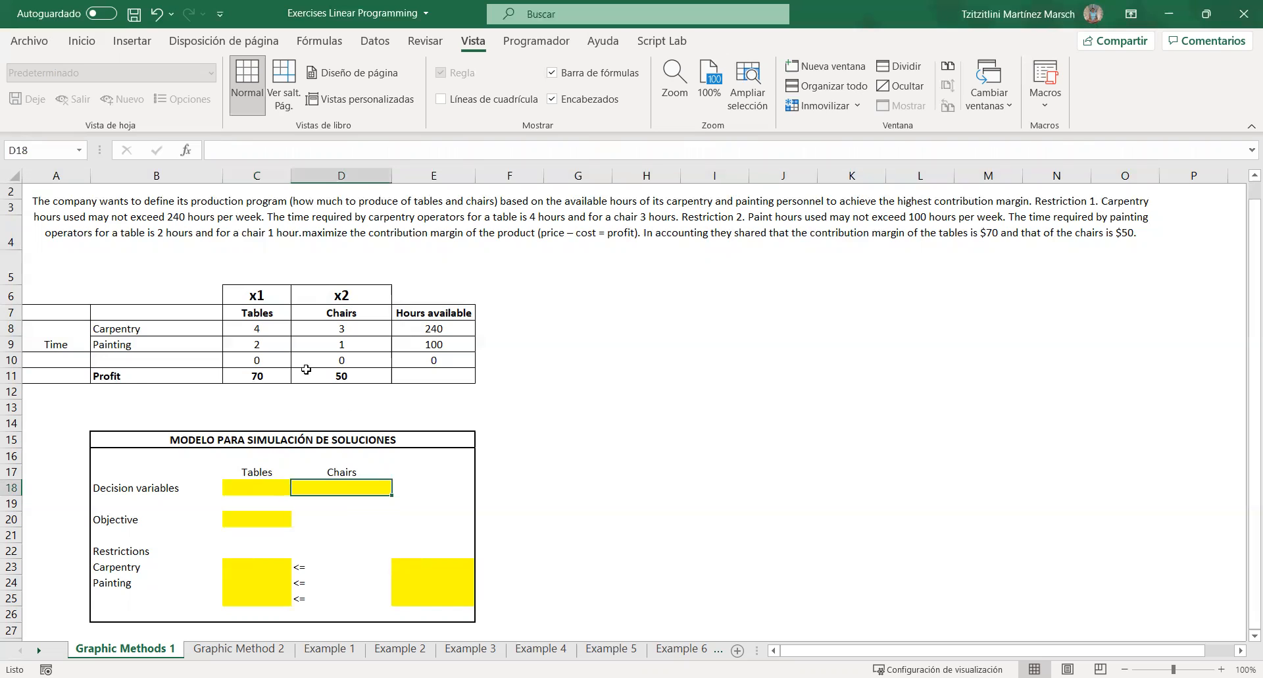
left_click(276, 373)
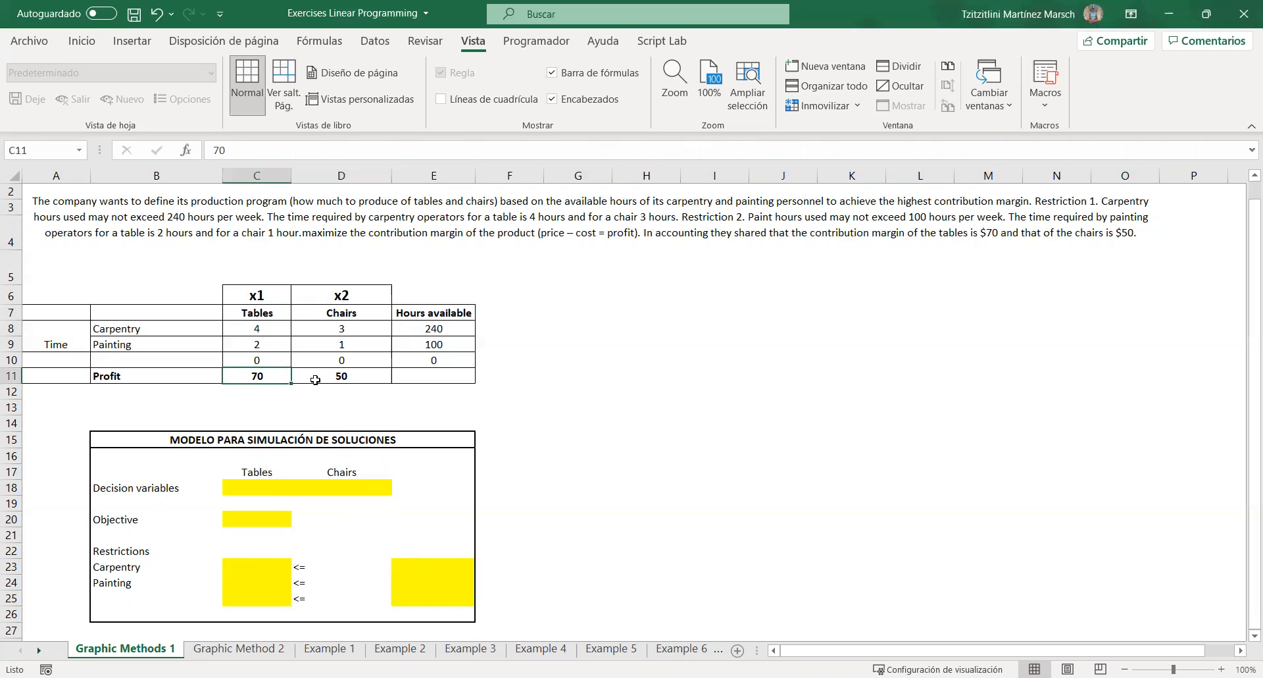
Step: Enter the objective formula =(C11*C18)+(D18*D11) in C20 to total the profit from tables and chairs
left_click(270, 517)
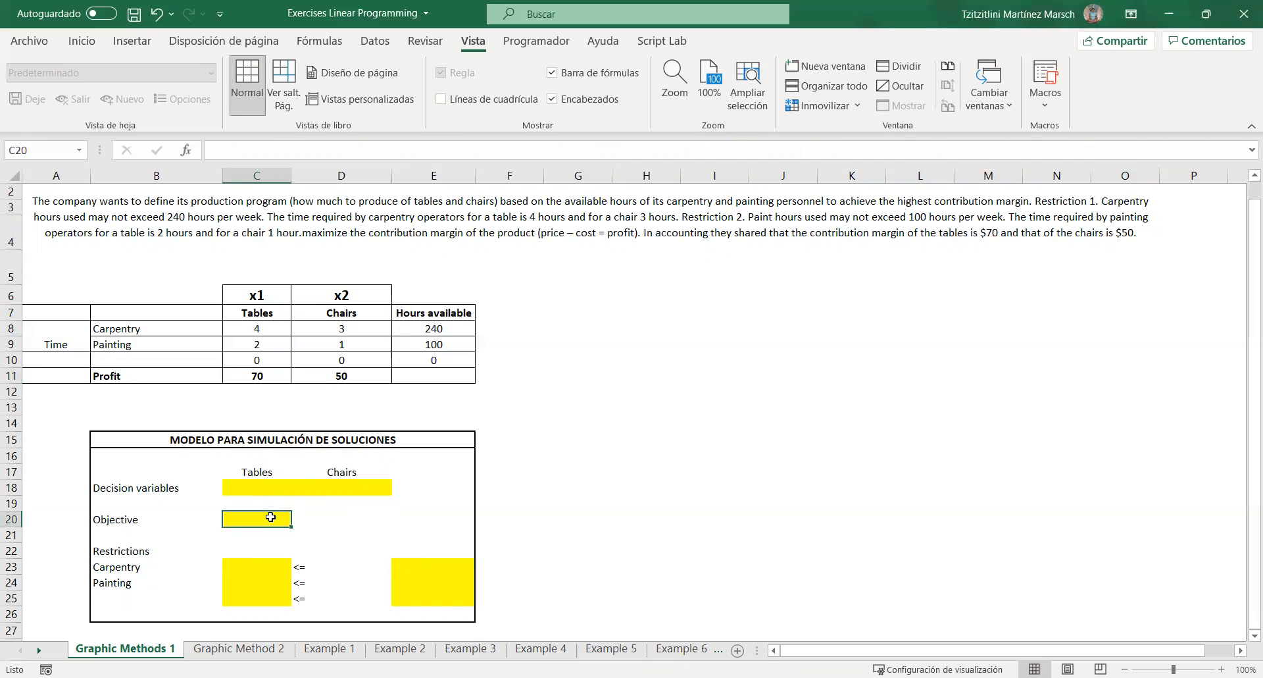
type("=")
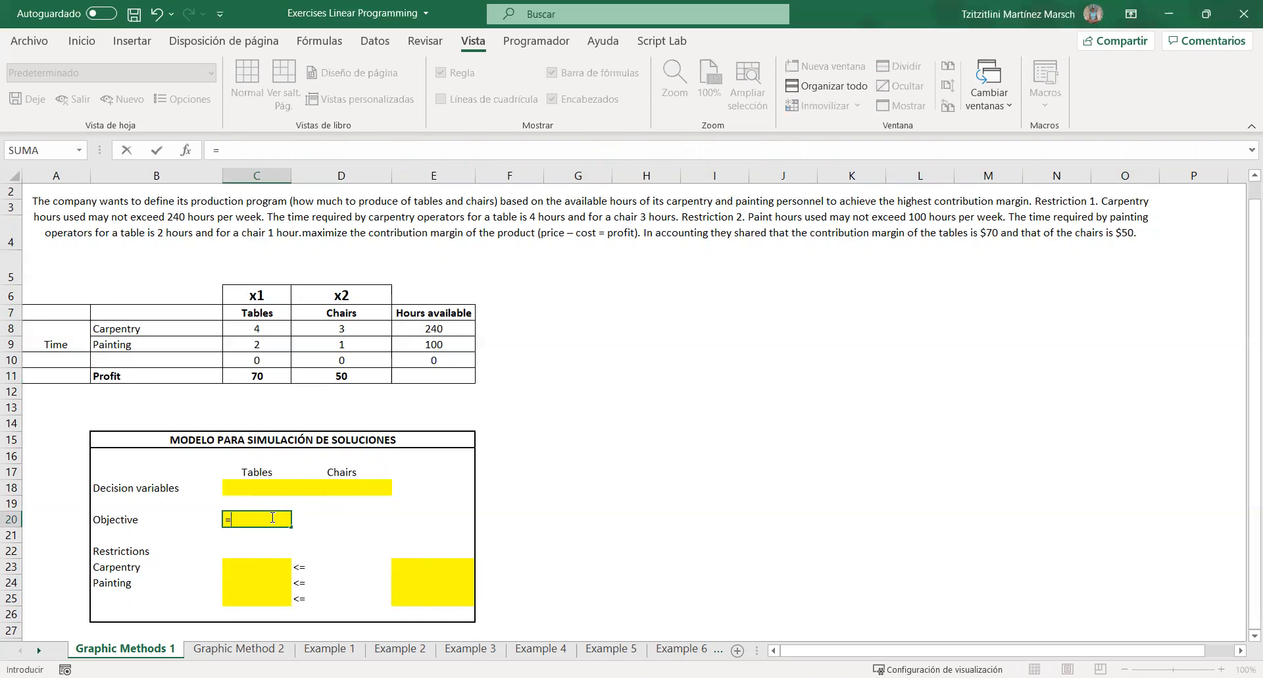
type("(")
left_click(260, 377)
type("*")
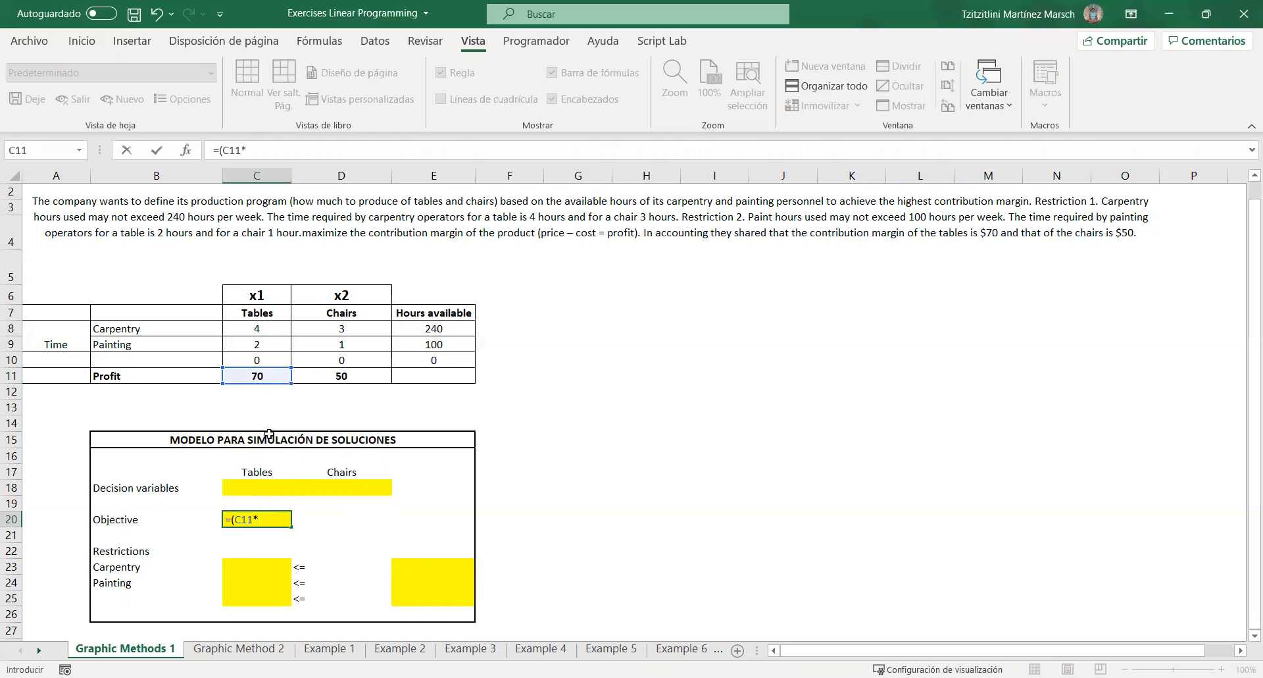
left_click(252, 489)
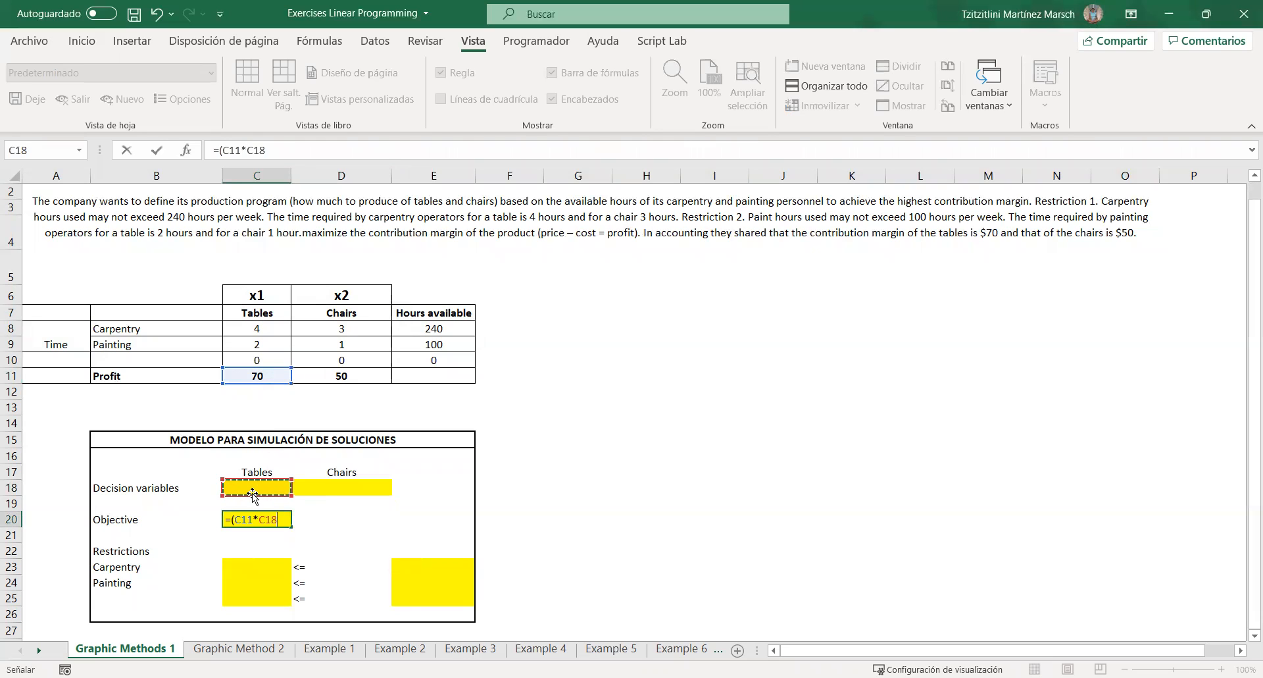
type(")+(")
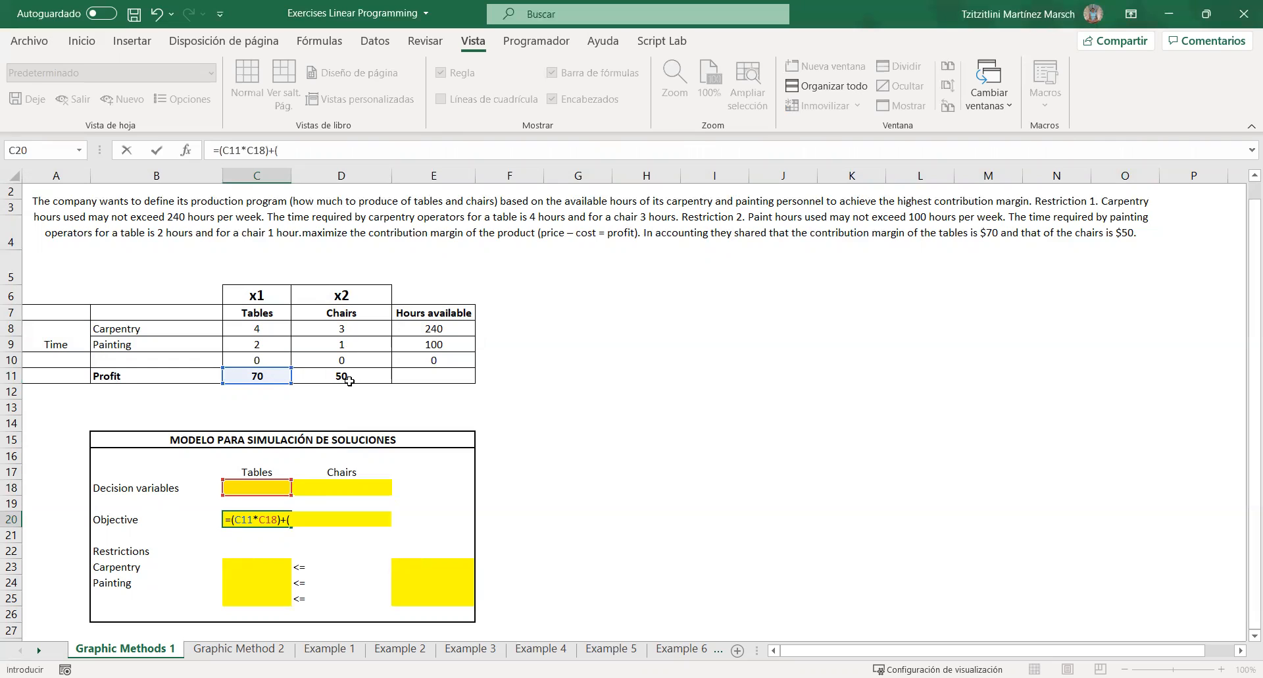
left_click(333, 488)
type("*")
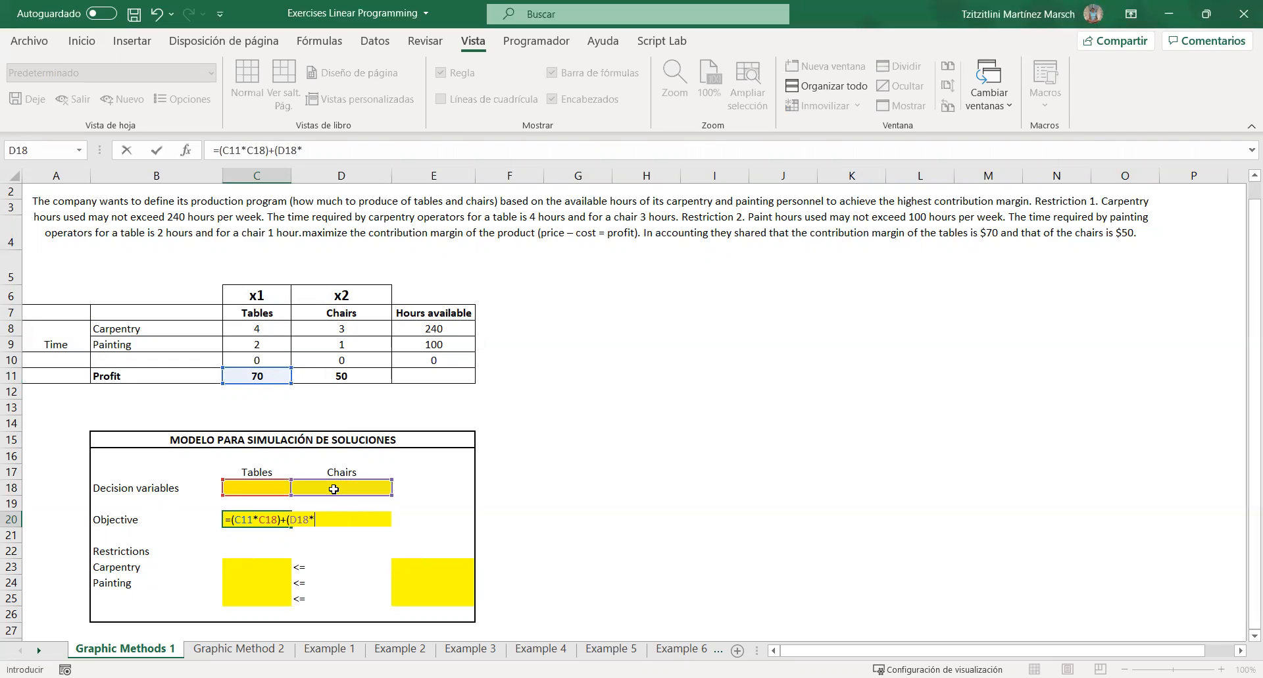
left_click(341, 375)
type(")")
key("Return")
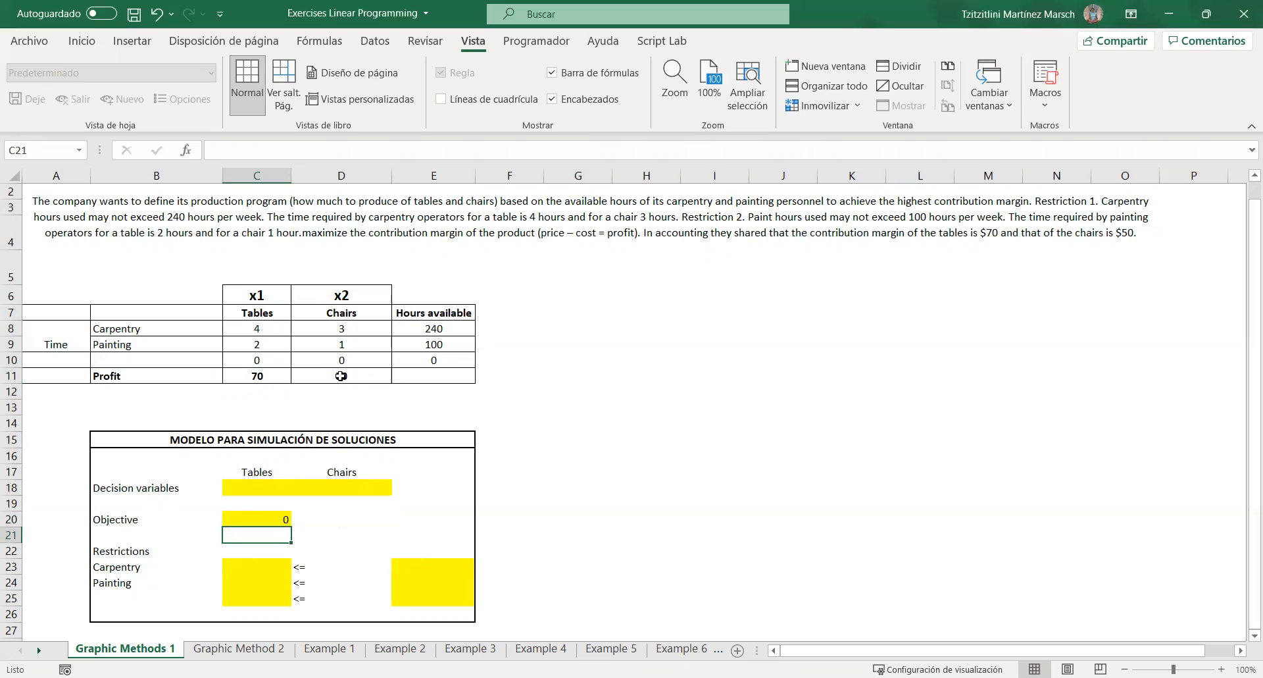
Step: Enter the carpentry restriction formula =(C18*C8)+(D18*D8) in C23 to compute the carpentry hours used
key("Down")
key("Down")
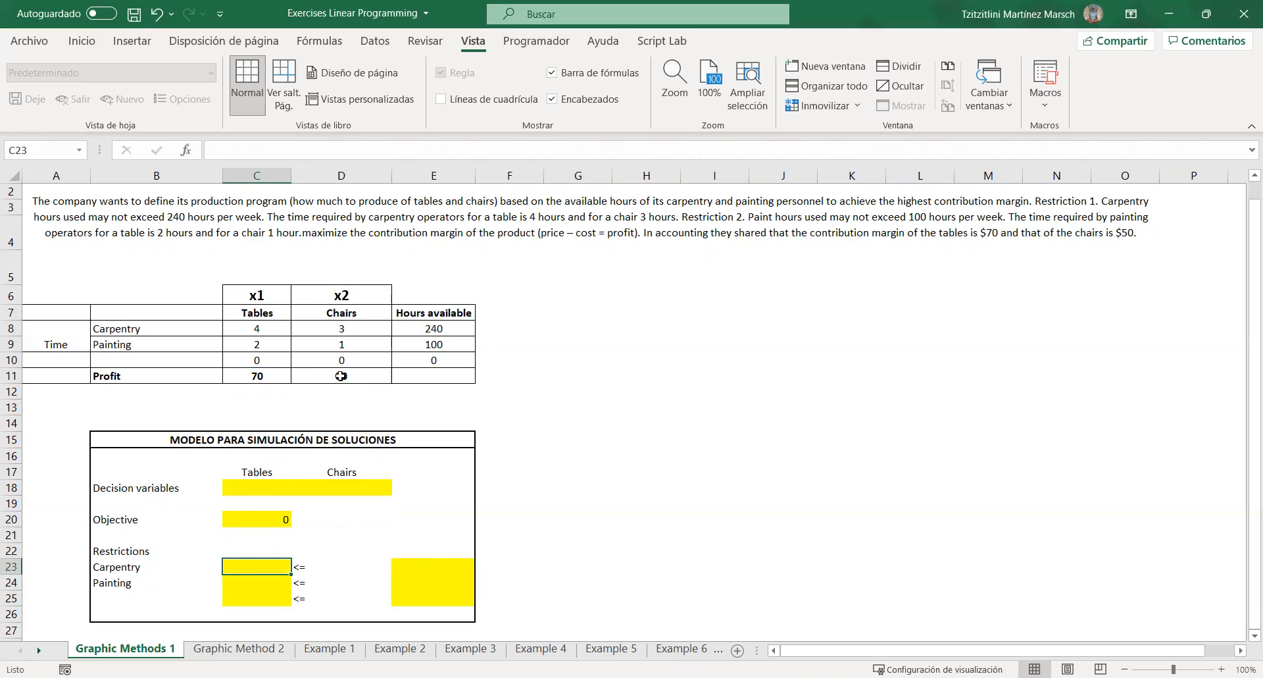
type("=")
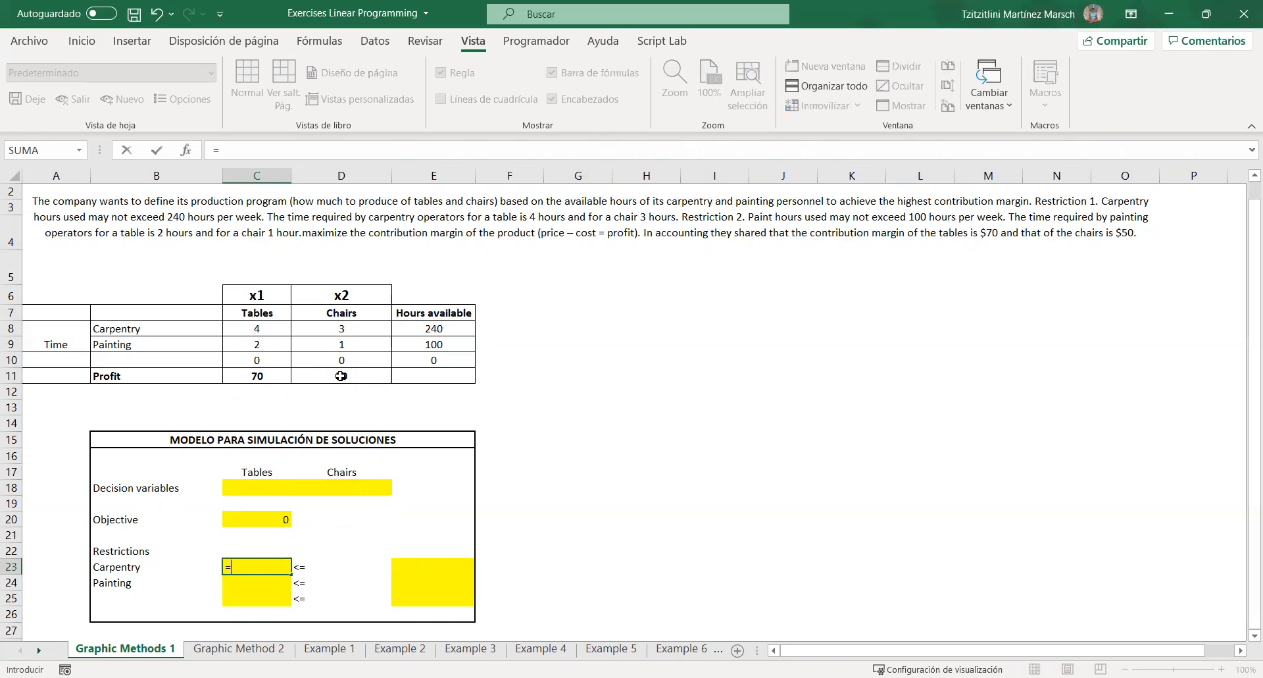
type("(")
left_click(250, 485)
type("*")
left_click(263, 326)
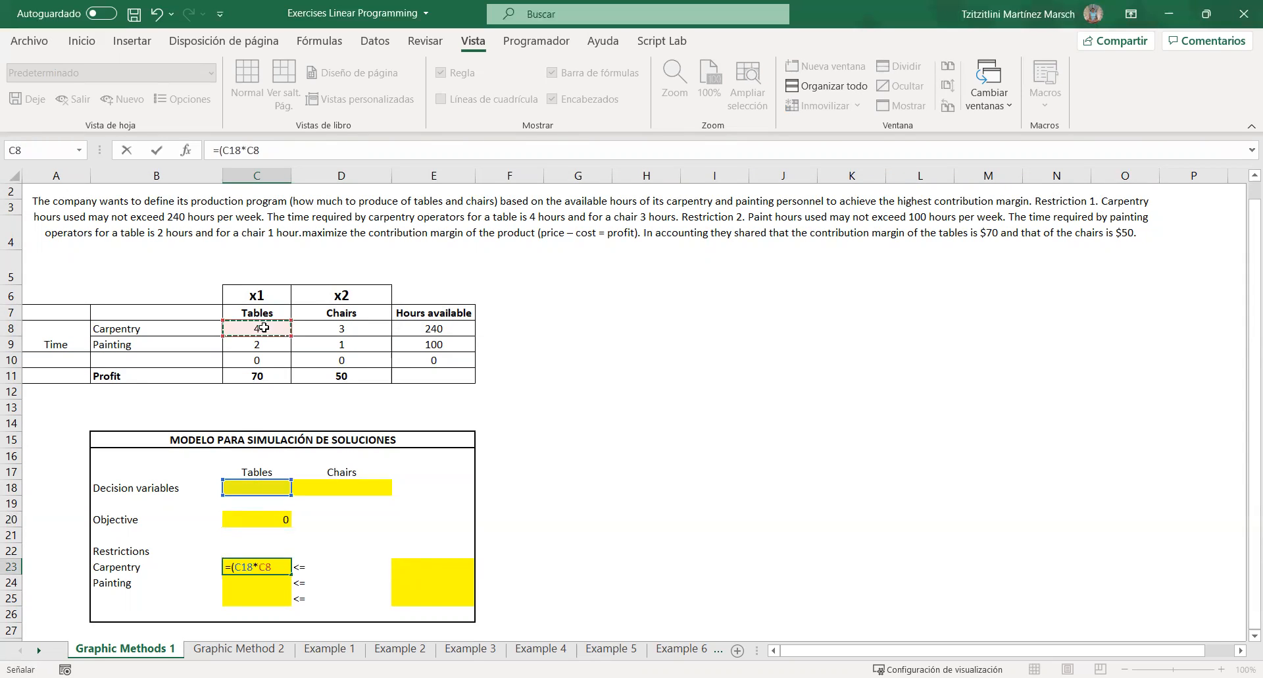
type(")+(")
left_click(312, 485)
type("*")
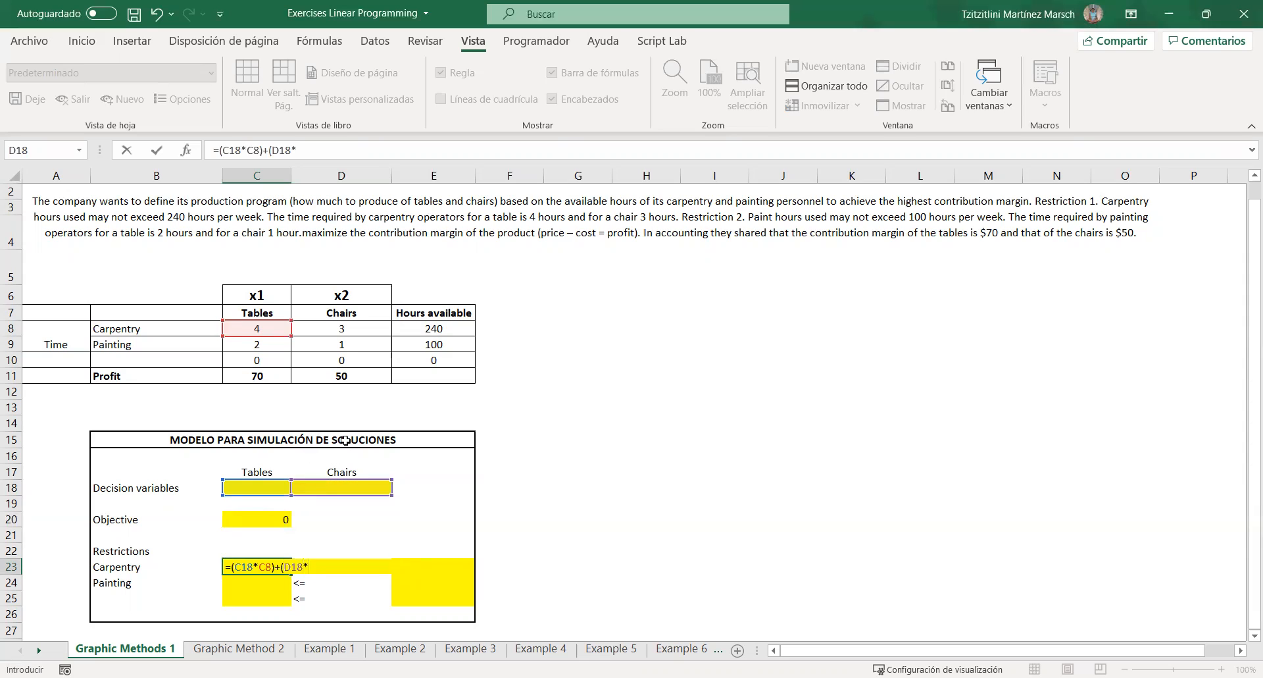
left_click(329, 330)
type(")")
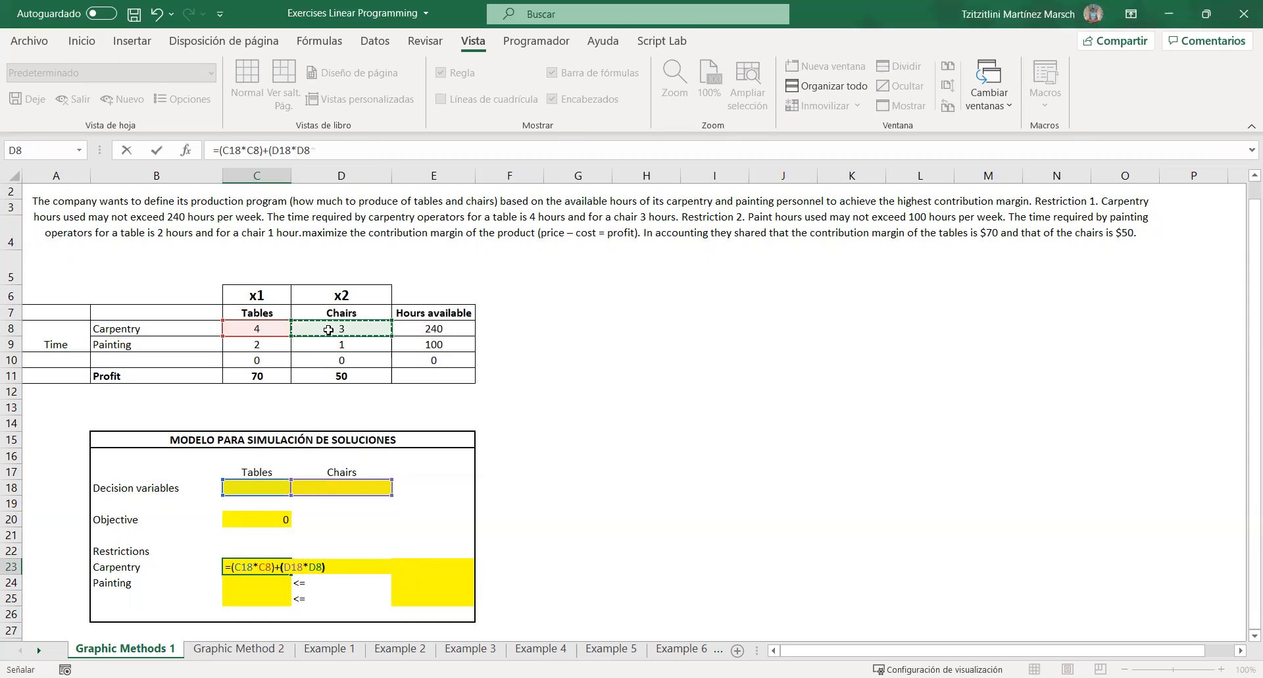
key("Return")
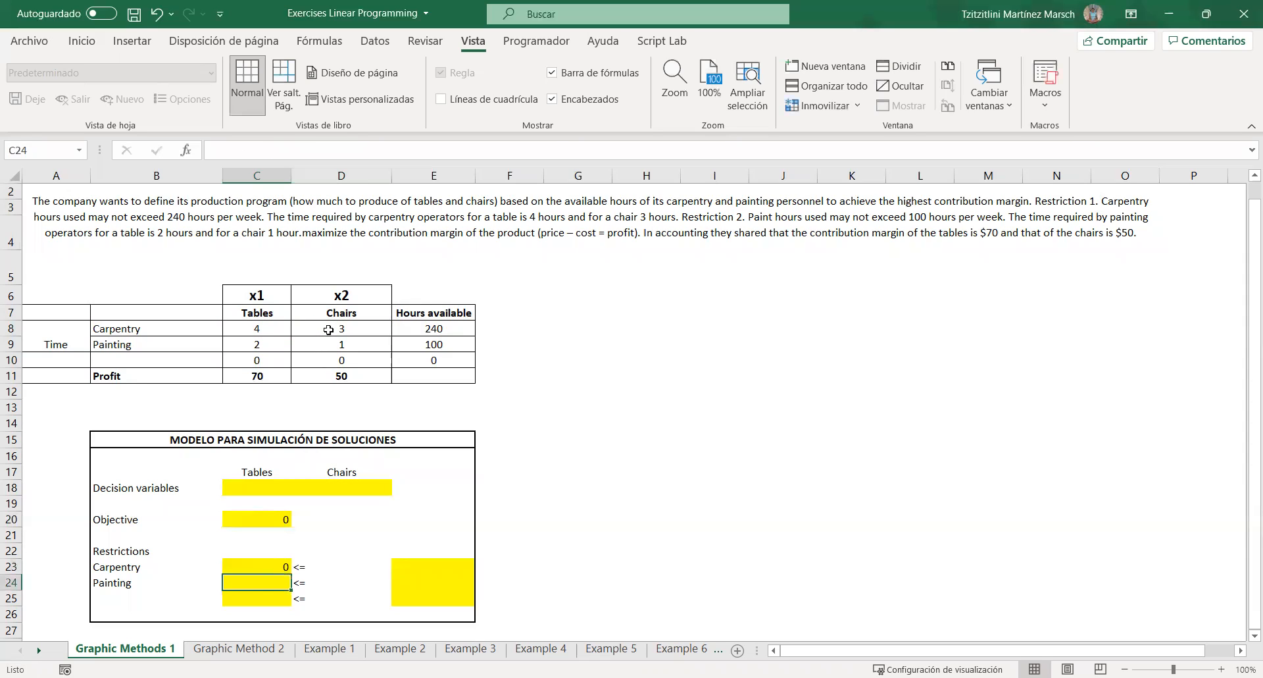
Step: Link the carpentry restriction's limit in E23 to the available carpentry hours with =E8
left_click(442, 567)
type("=")
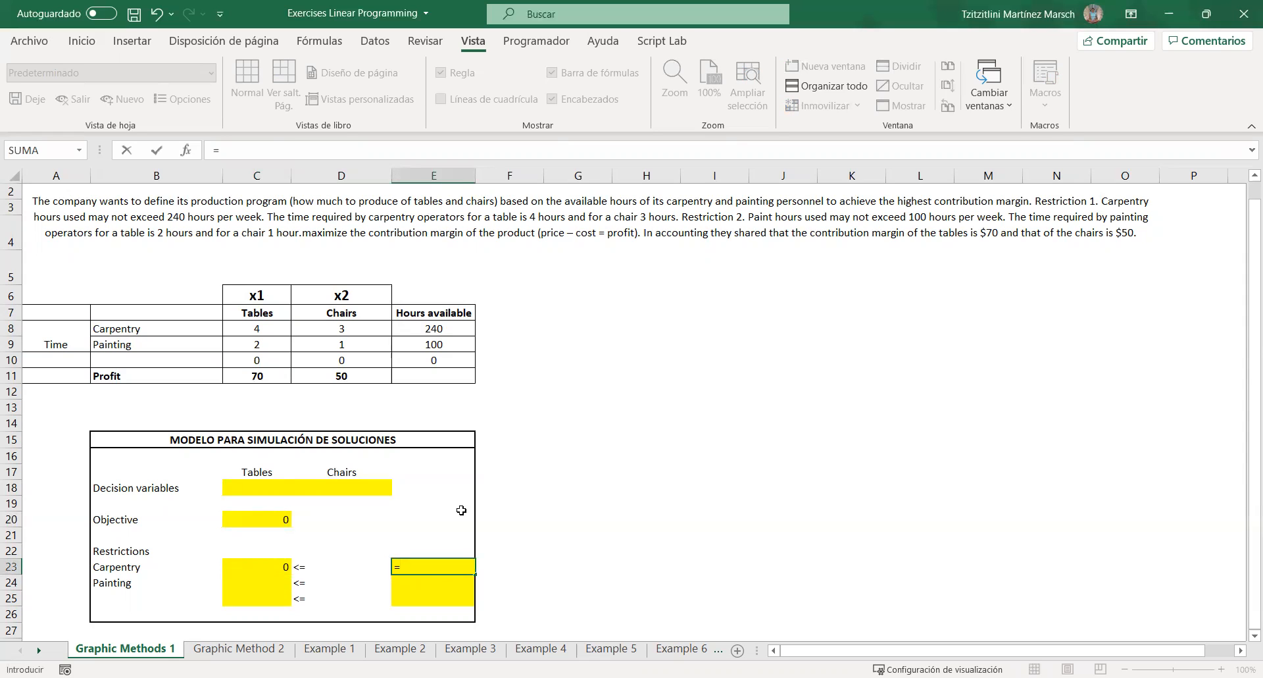
left_click(417, 331)
key("Return")
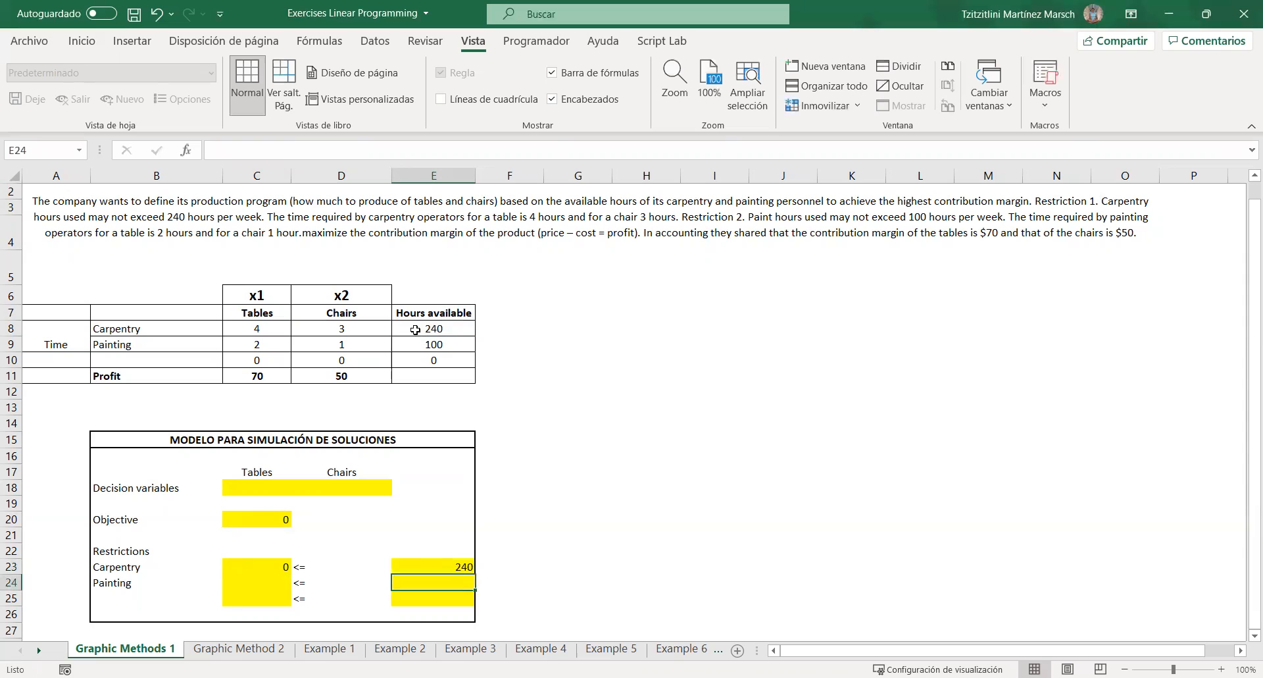
Step: Enter the painting restriction formula =(C18*C9)+(D18*D9) in C24 to compute the painting hours used
left_click(237, 587)
type("=(")
left_click(260, 485)
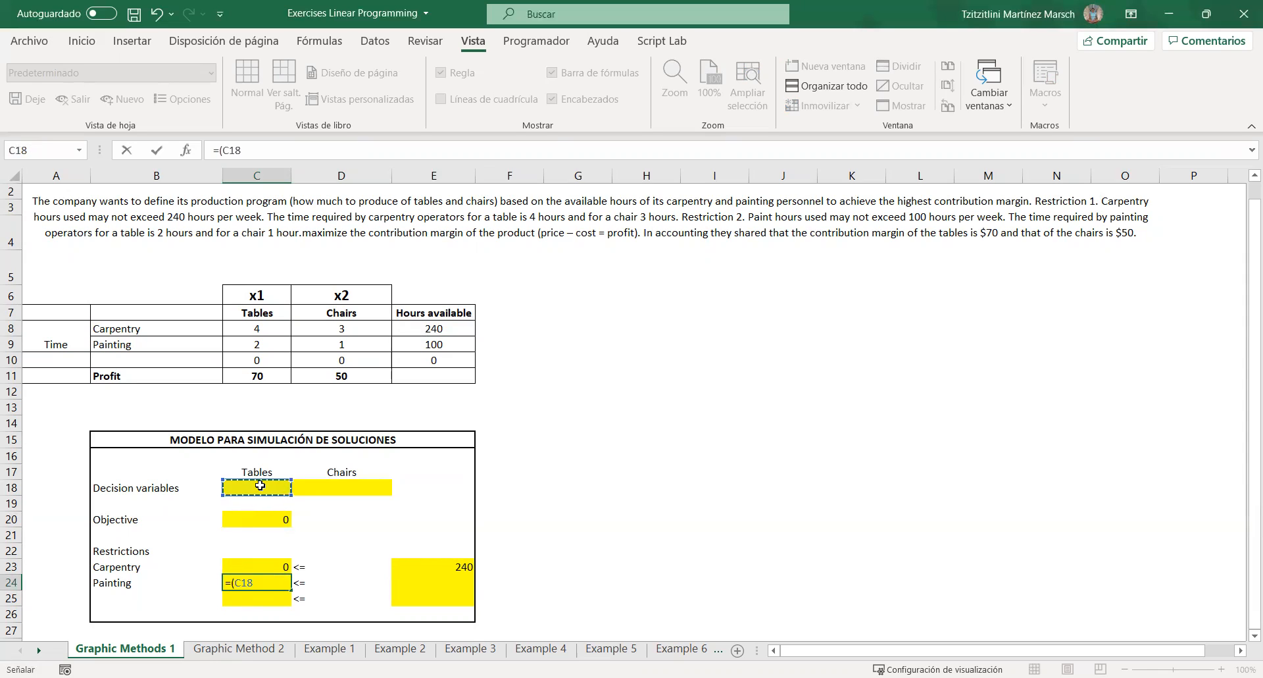
type("*")
left_click(254, 344)
type(")+(")
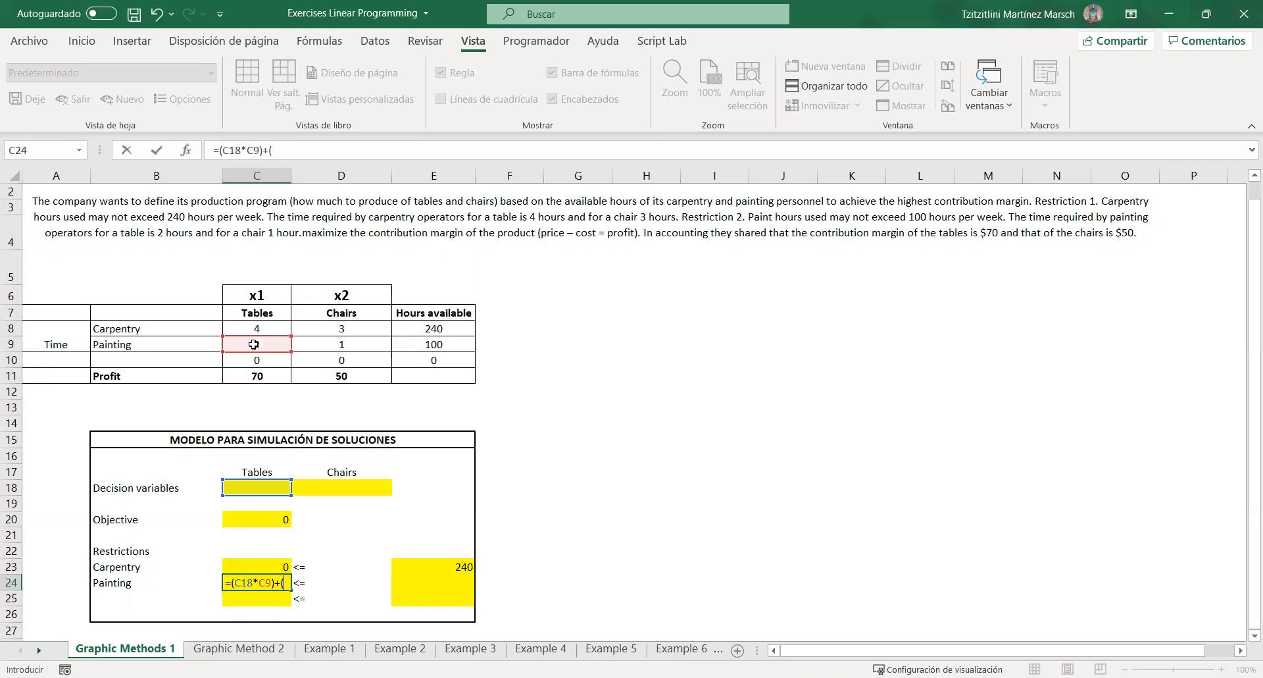
left_click(350, 486)
type("*")
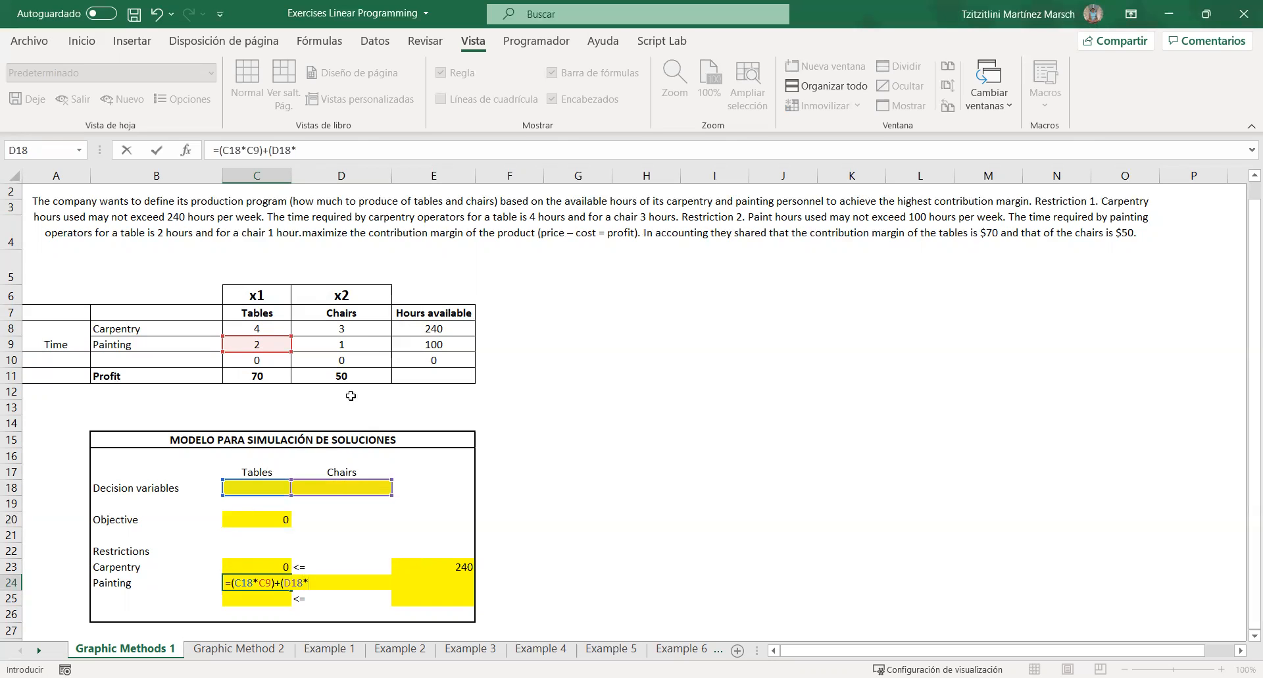
left_click(351, 344)
type(")")
key("Return")
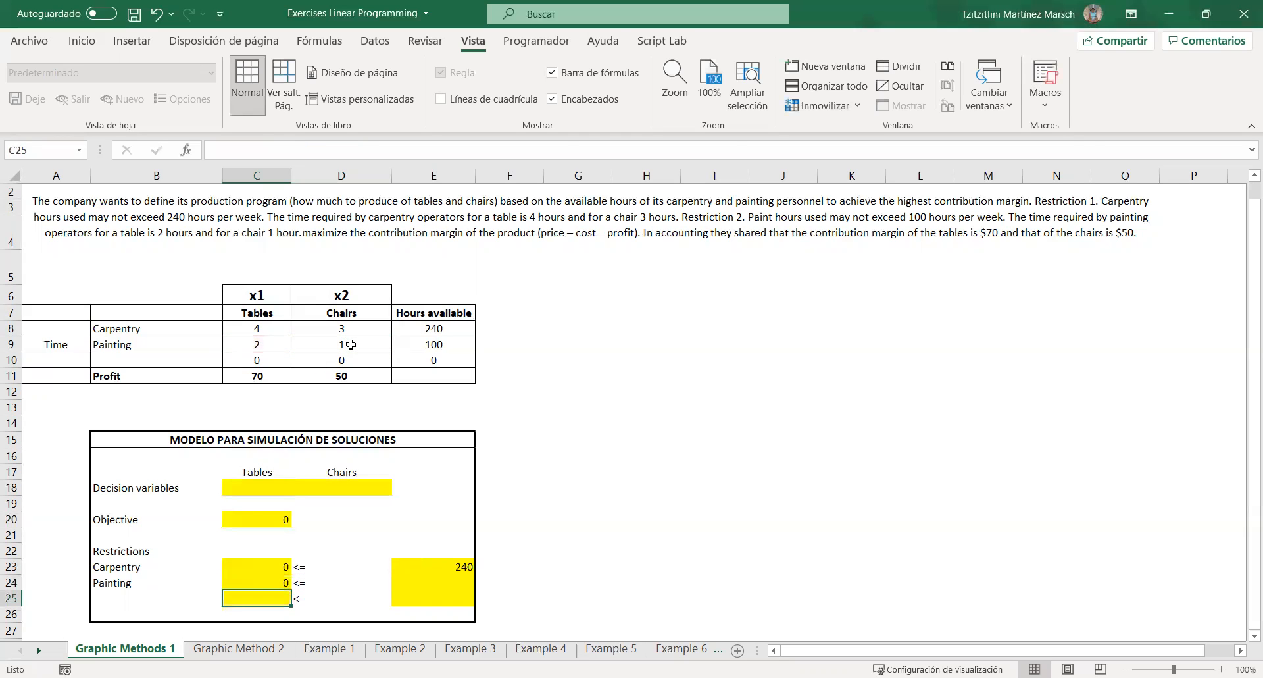
Step: Link the painting restriction's limit in E24 to the available painting hours with =E9
key("Up")
key("Right")
key("Right")
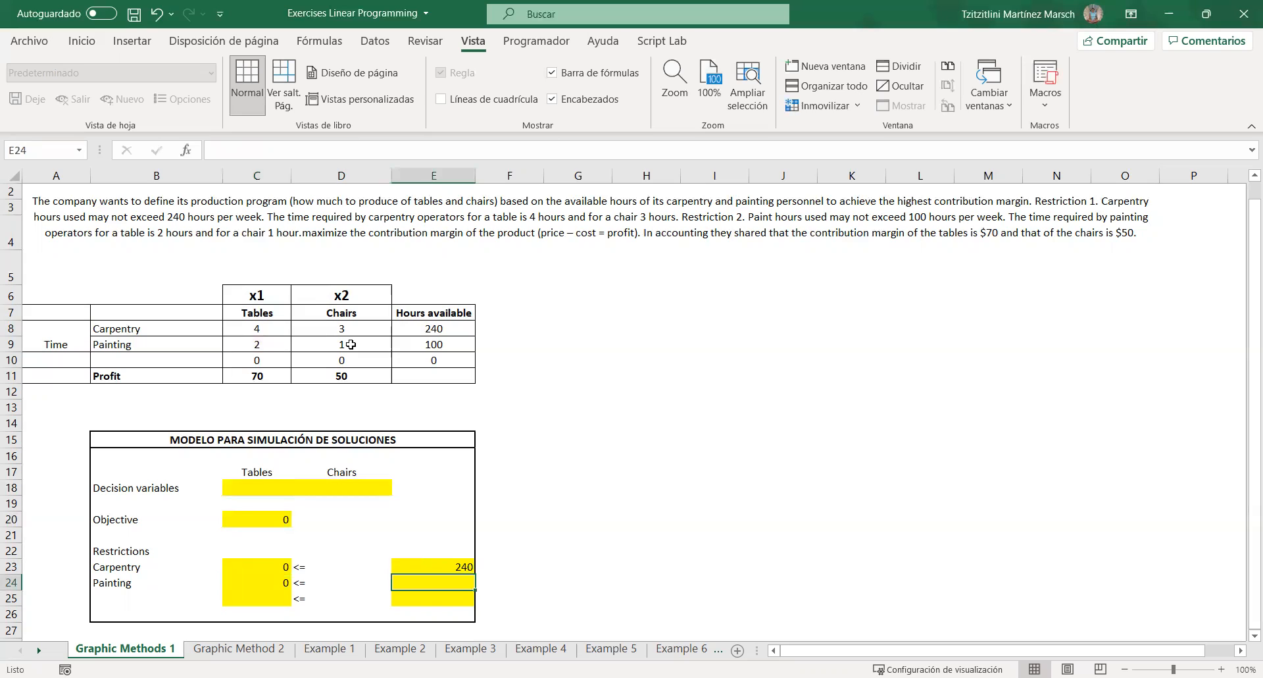
left_click(441, 344)
left_click(428, 578)
type("=")
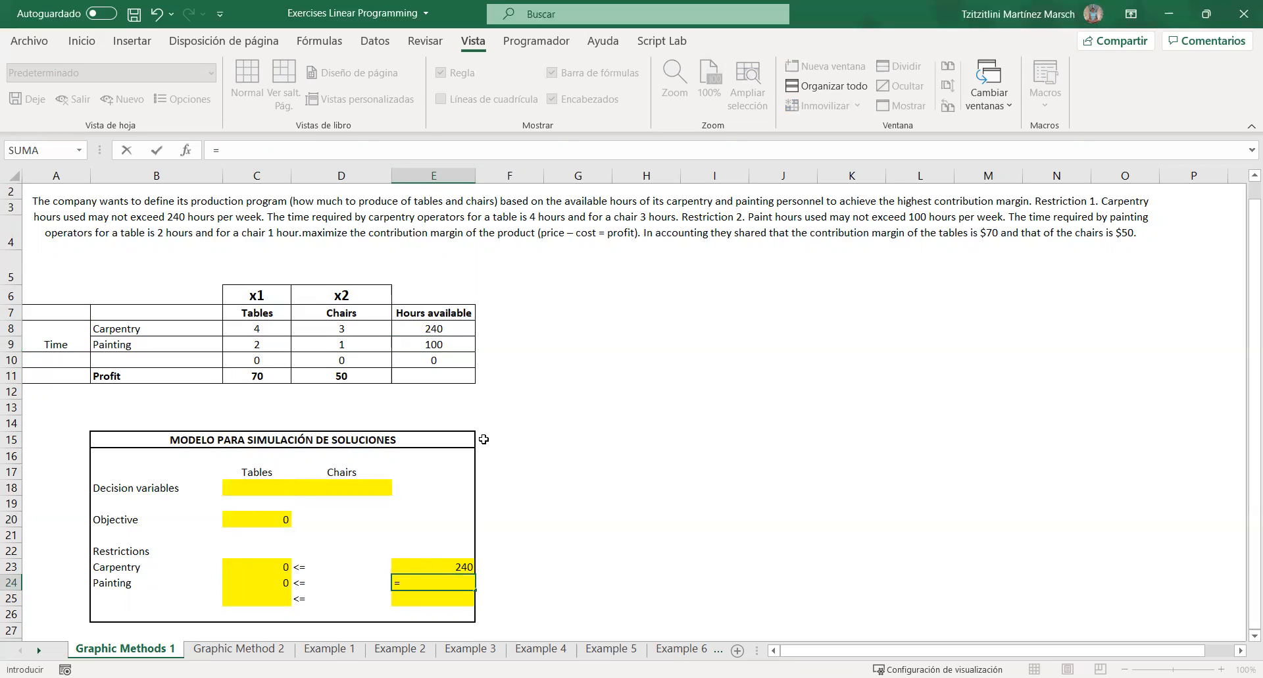
left_click(430, 345)
key("Return")
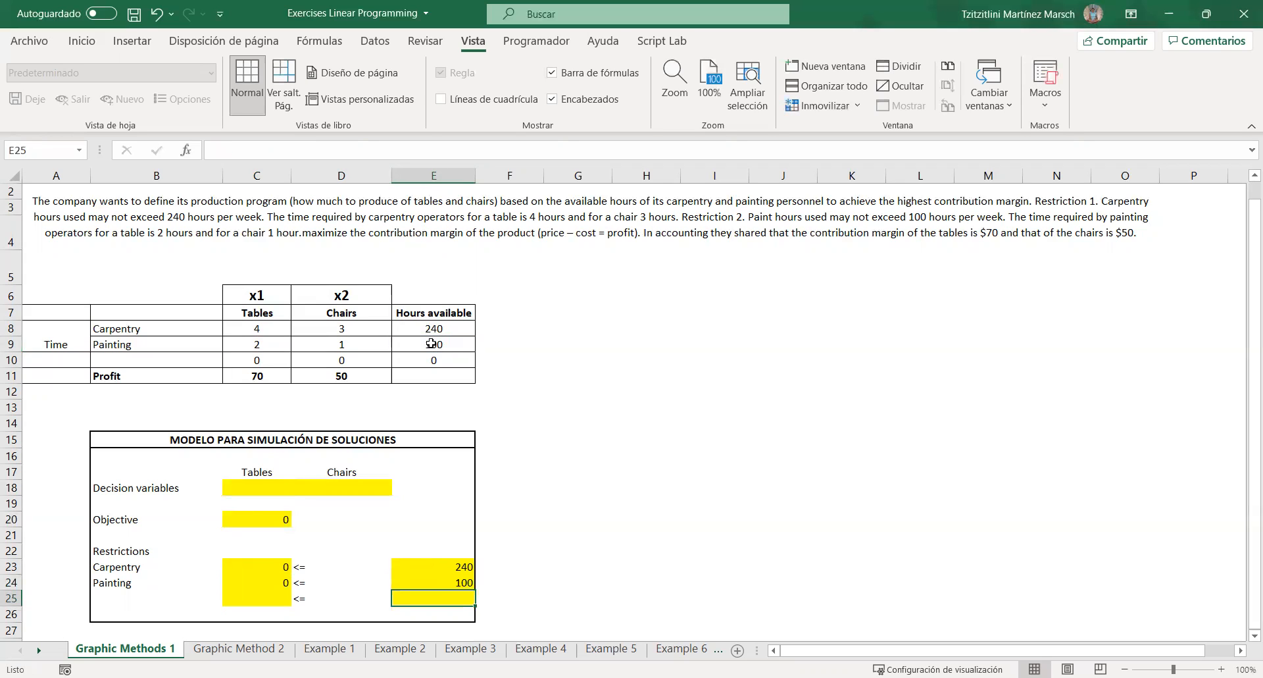
Step: Fill the spare restriction row by linking C25 to C10 and its limit E25 to E10
left_click(277, 600)
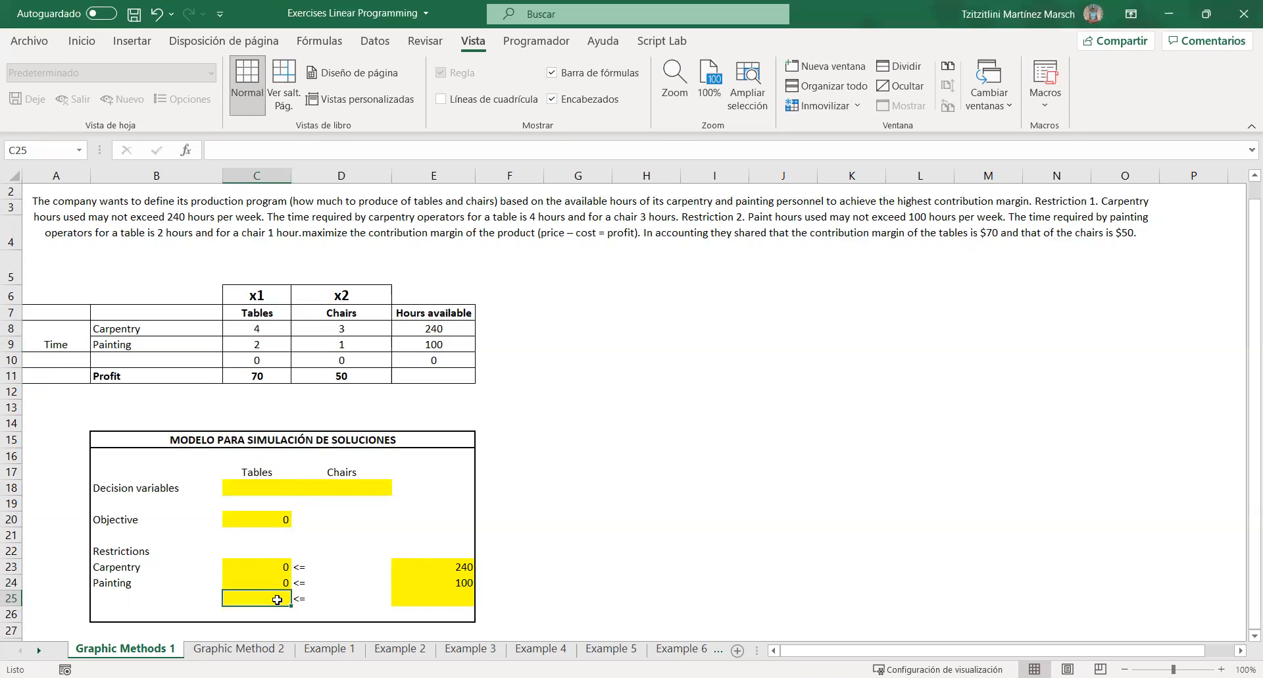
type("=")
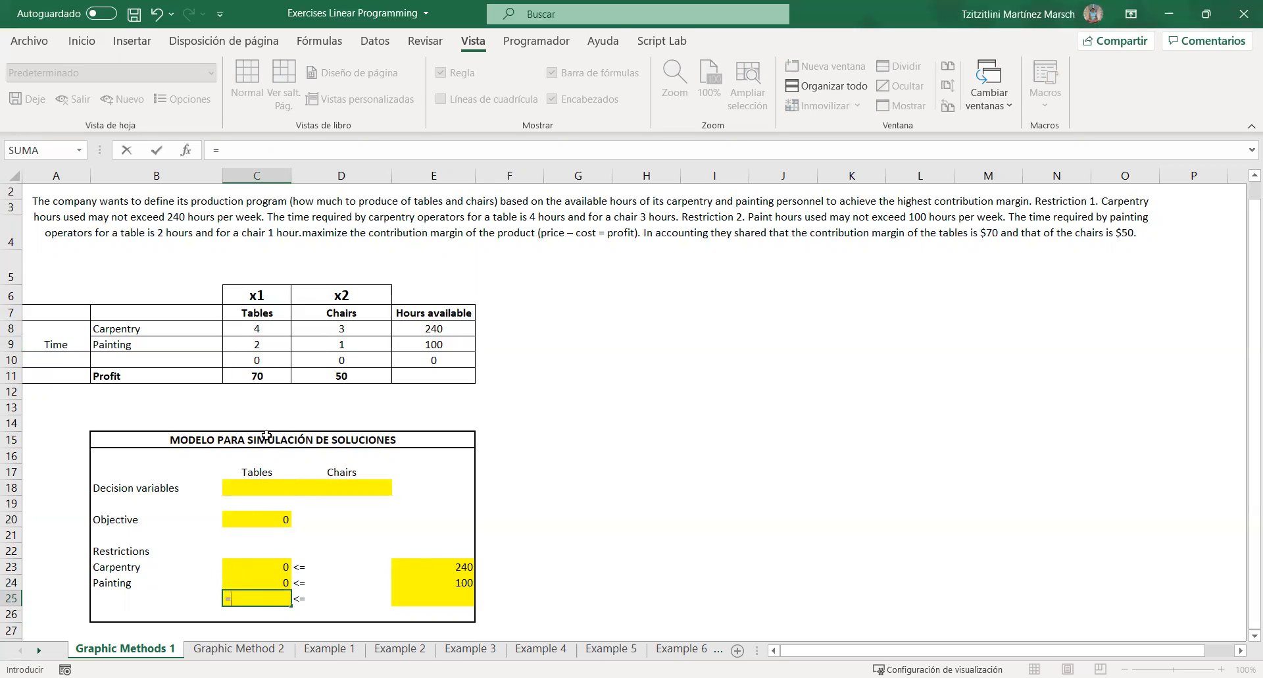
left_click(266, 363)
key("Return")
left_click(469, 597)
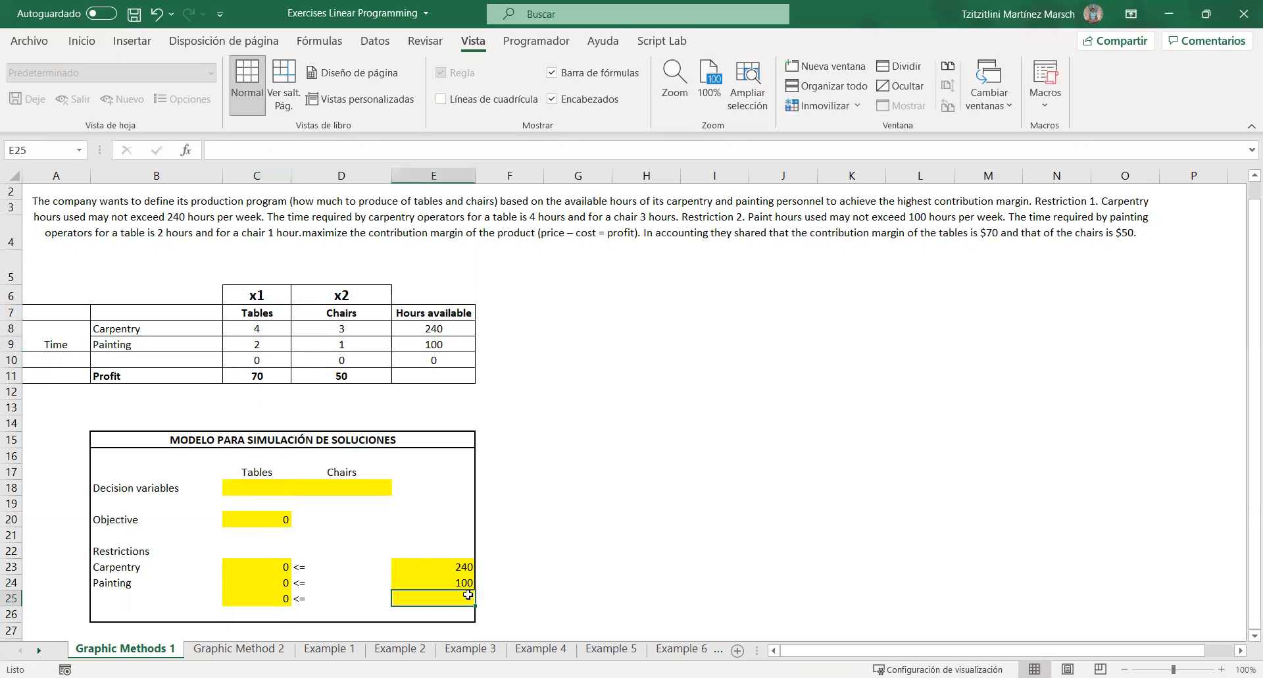
type("=")
left_click(460, 358)
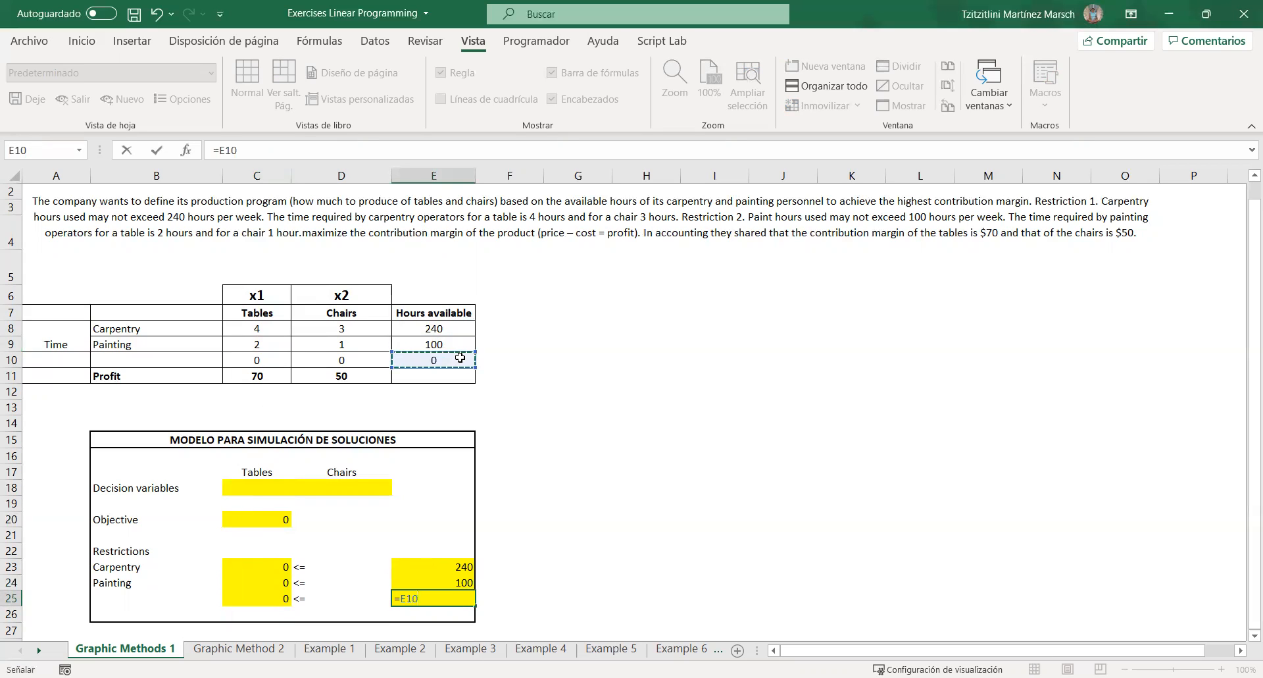
key("Return")
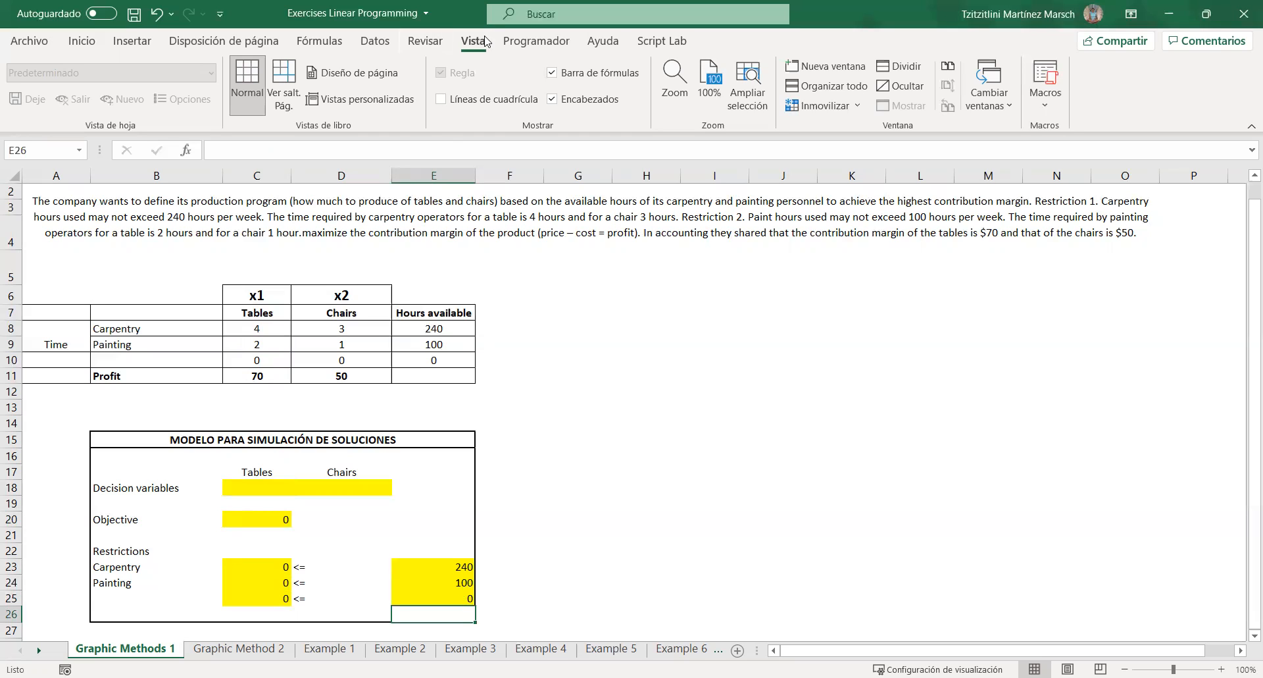
Step: Set up Solver with the objective cell C20 and the decision variable cells C18:D18
left_click(377, 42)
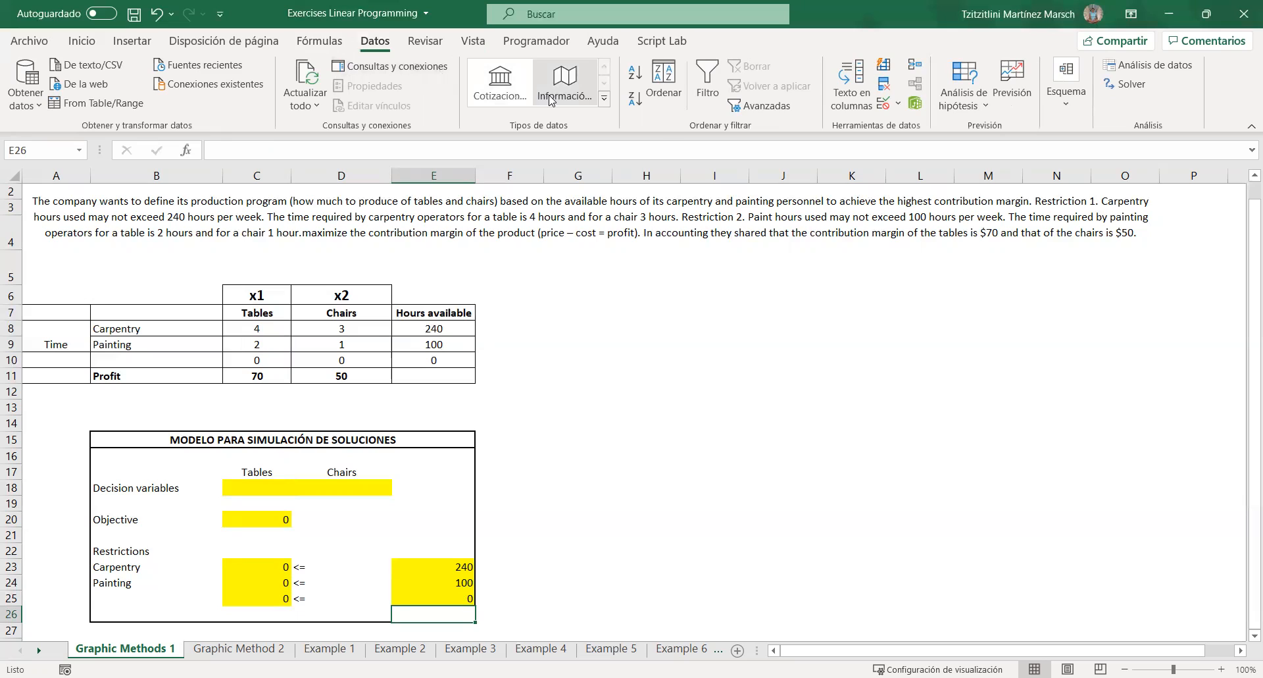
left_click(1130, 85)
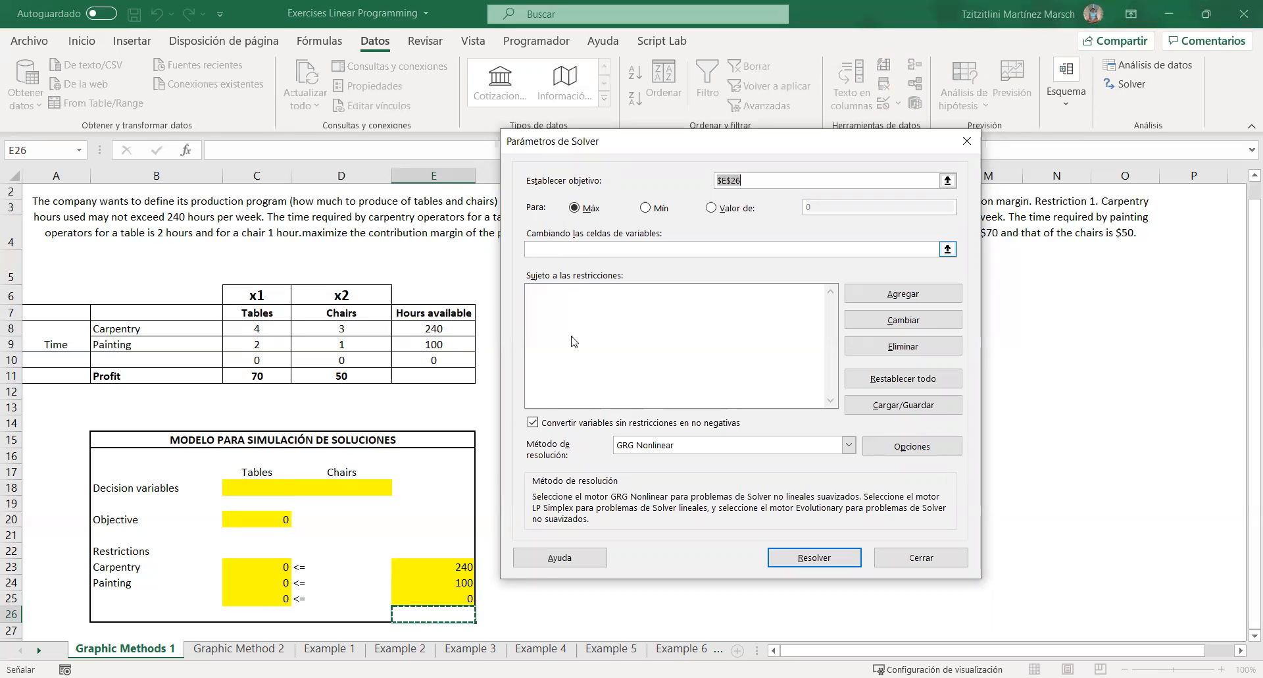
key("BackSpace")
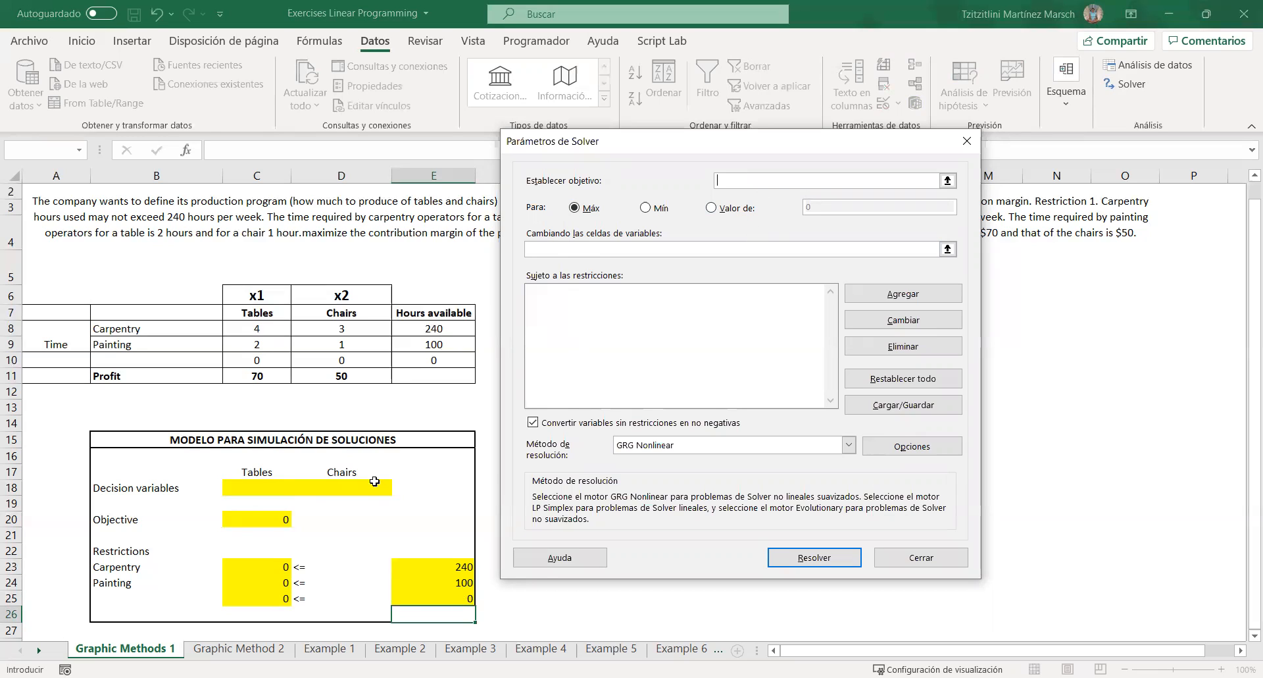
left_click(253, 517)
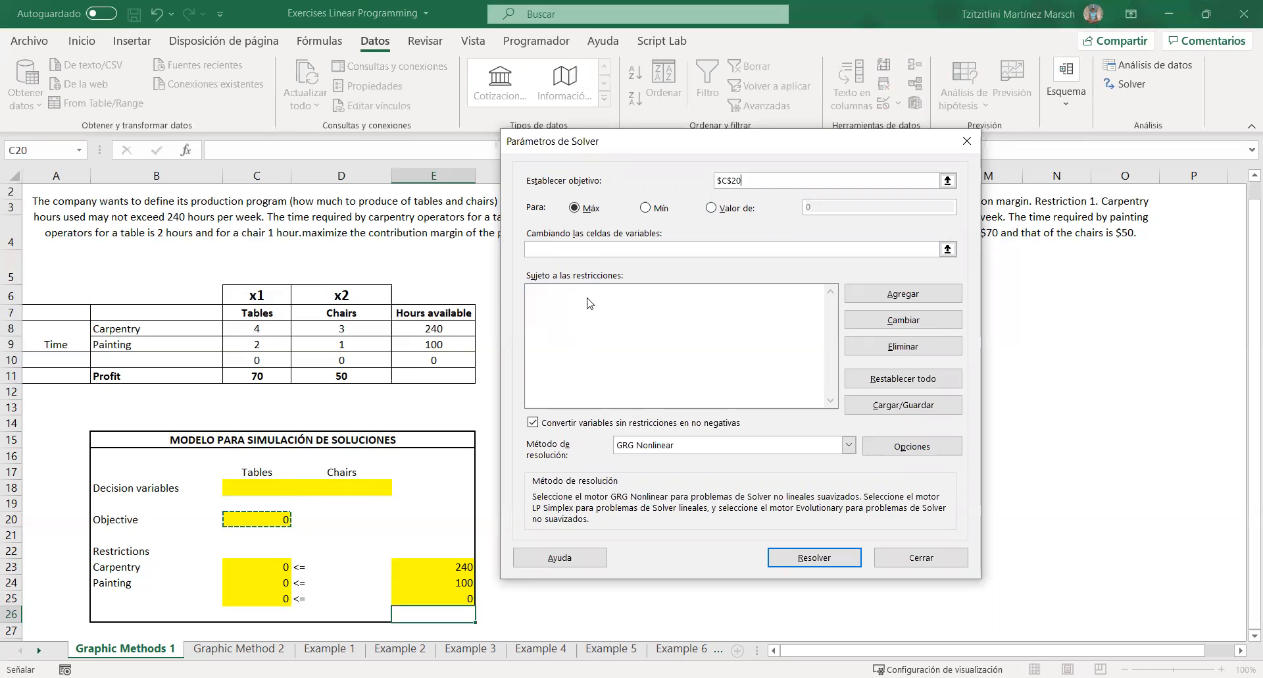
left_click(586, 250)
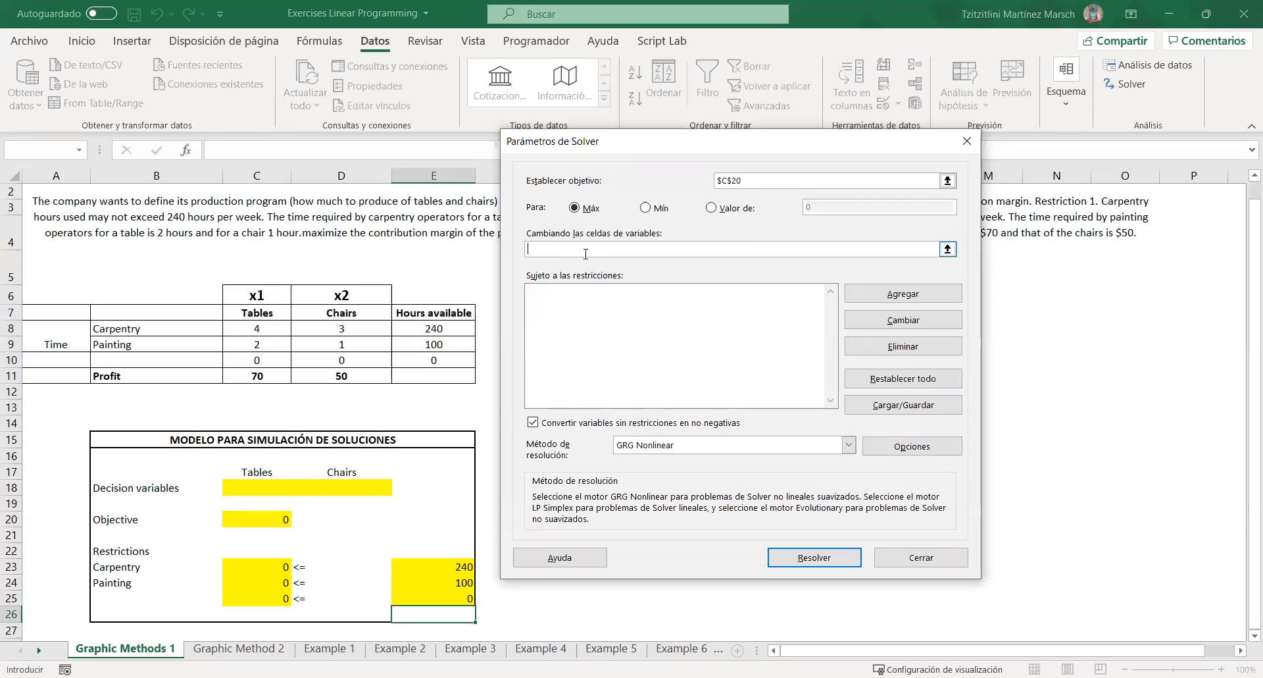
left_click(250, 489)
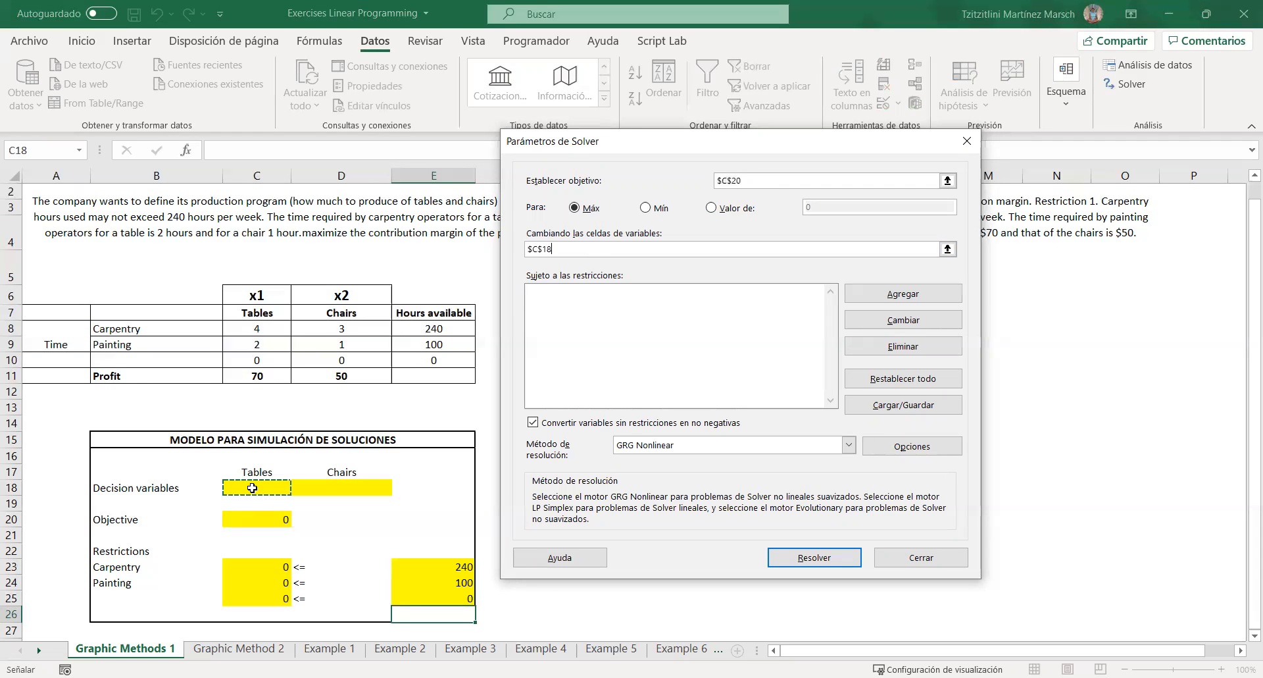
left_click(339, 488, "shift")
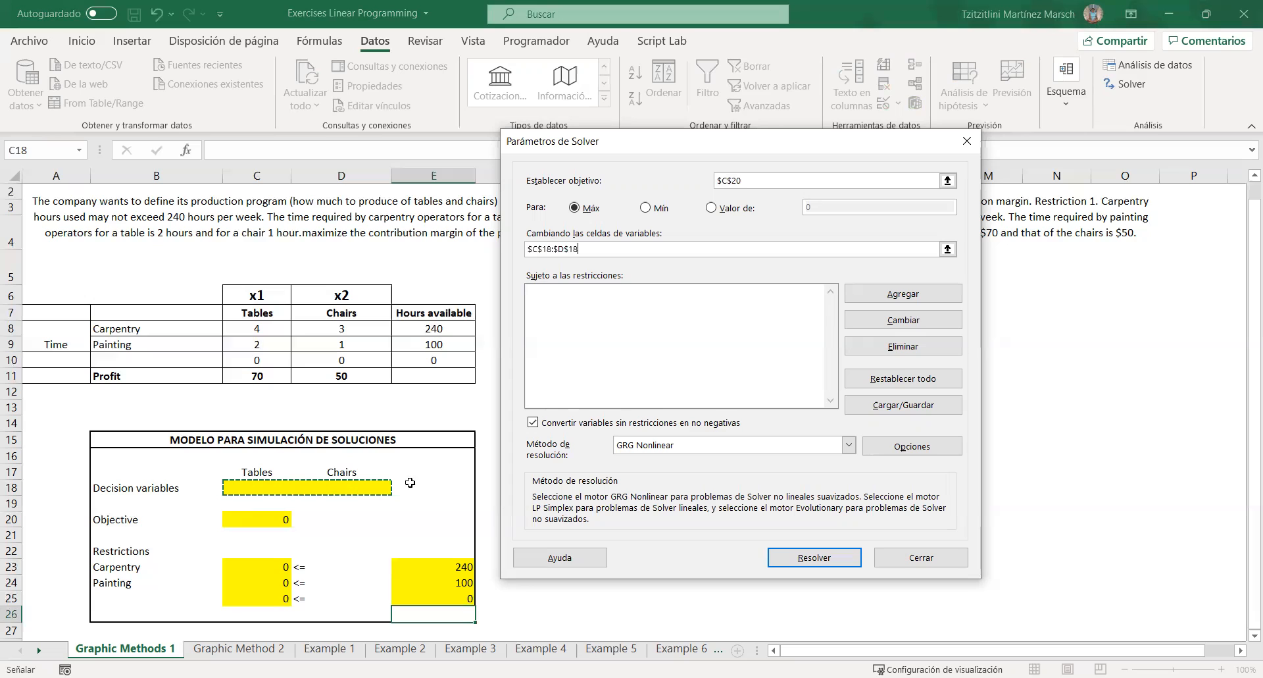
Step: Add the carpentry constraint C23 <= E23 to the Solver model
left_click(701, 348)
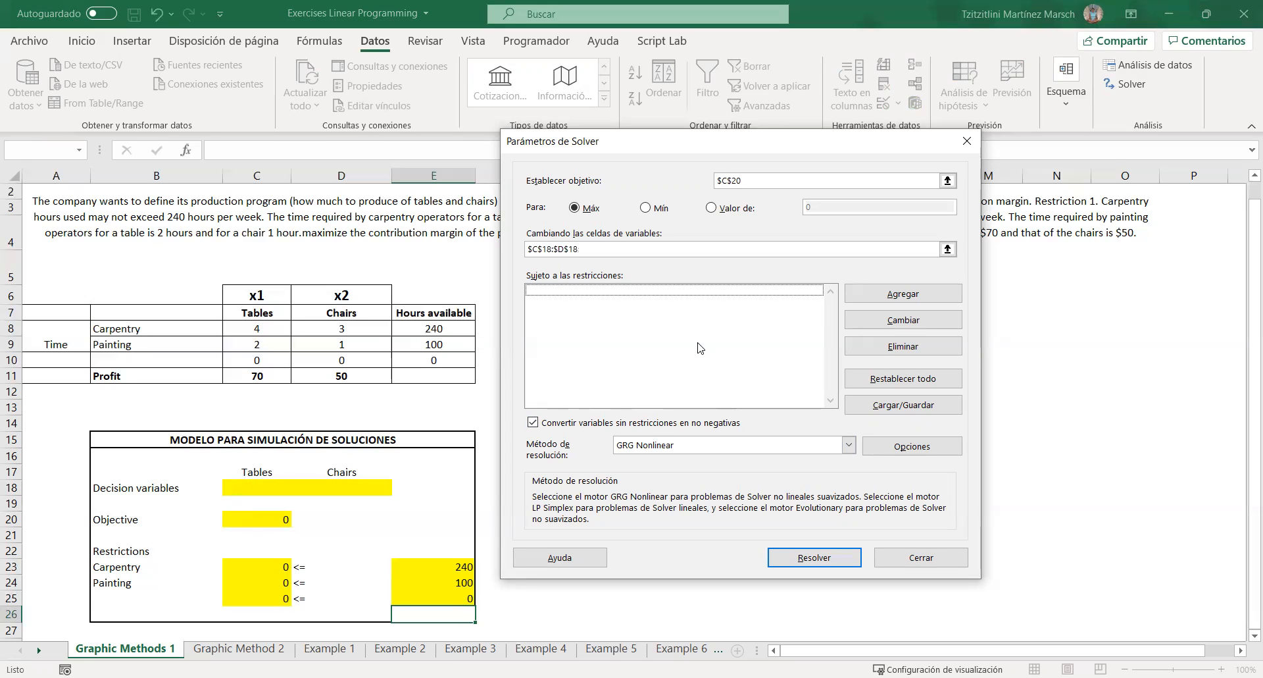
left_click(911, 294)
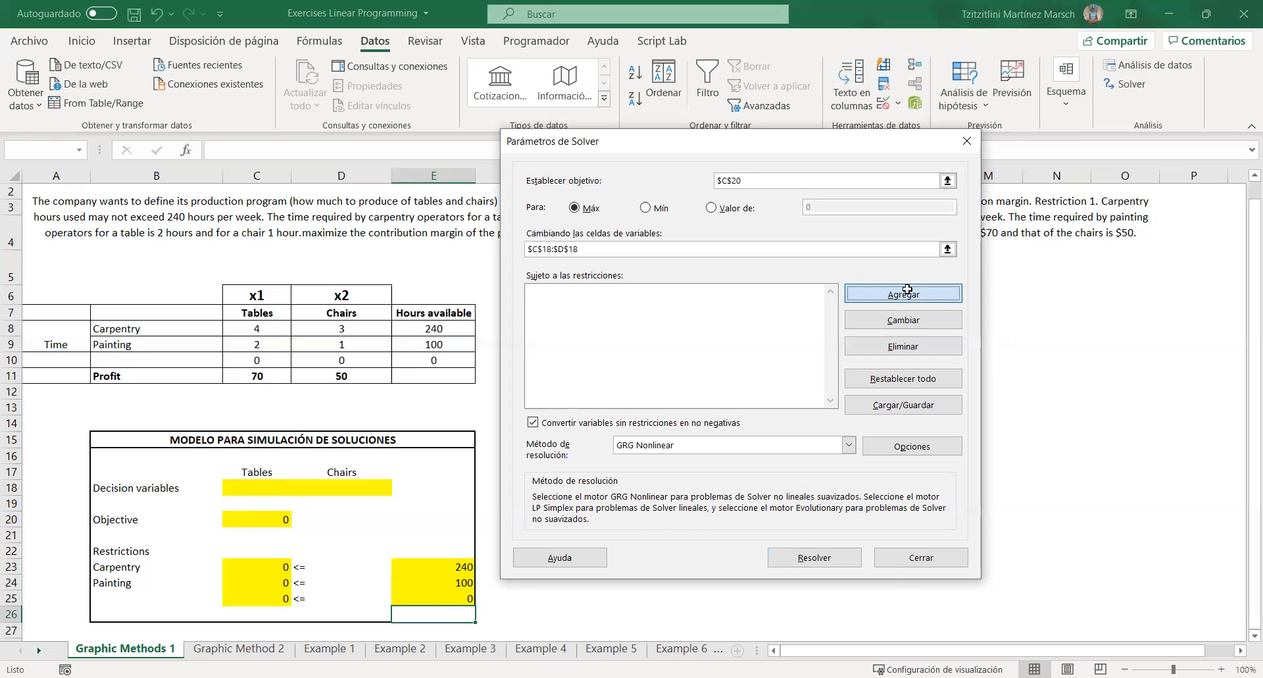
left_click(273, 565)
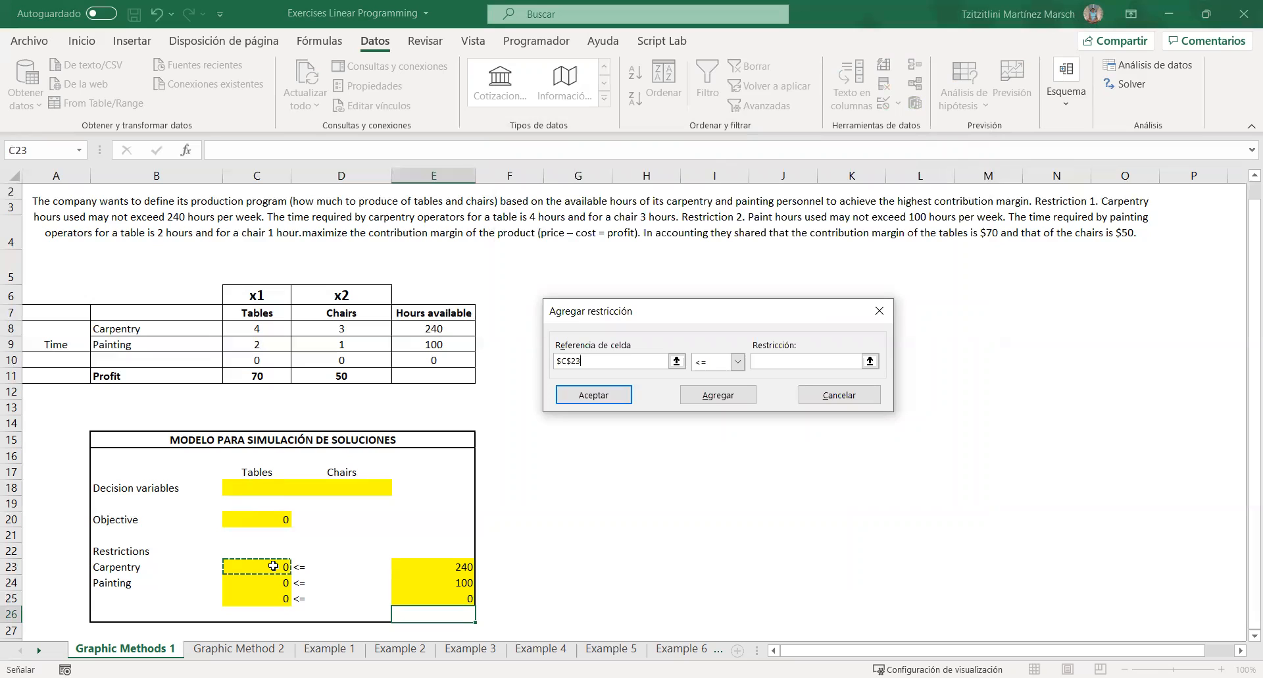
left_click(759, 361)
left_click(464, 566)
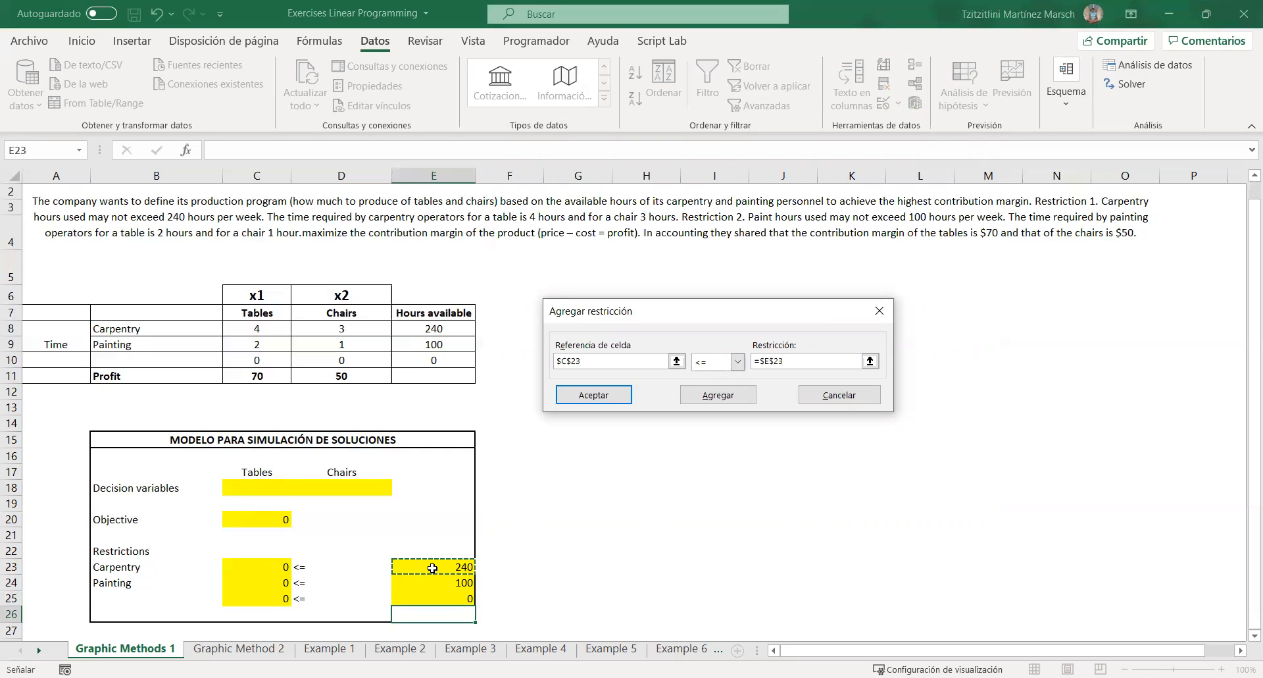
left_click(718, 394)
Step: Add the painting constraint C24 <= E24 and return to the Solver parameters
left_click(262, 578)
left_click(778, 361)
left_click(449, 584)
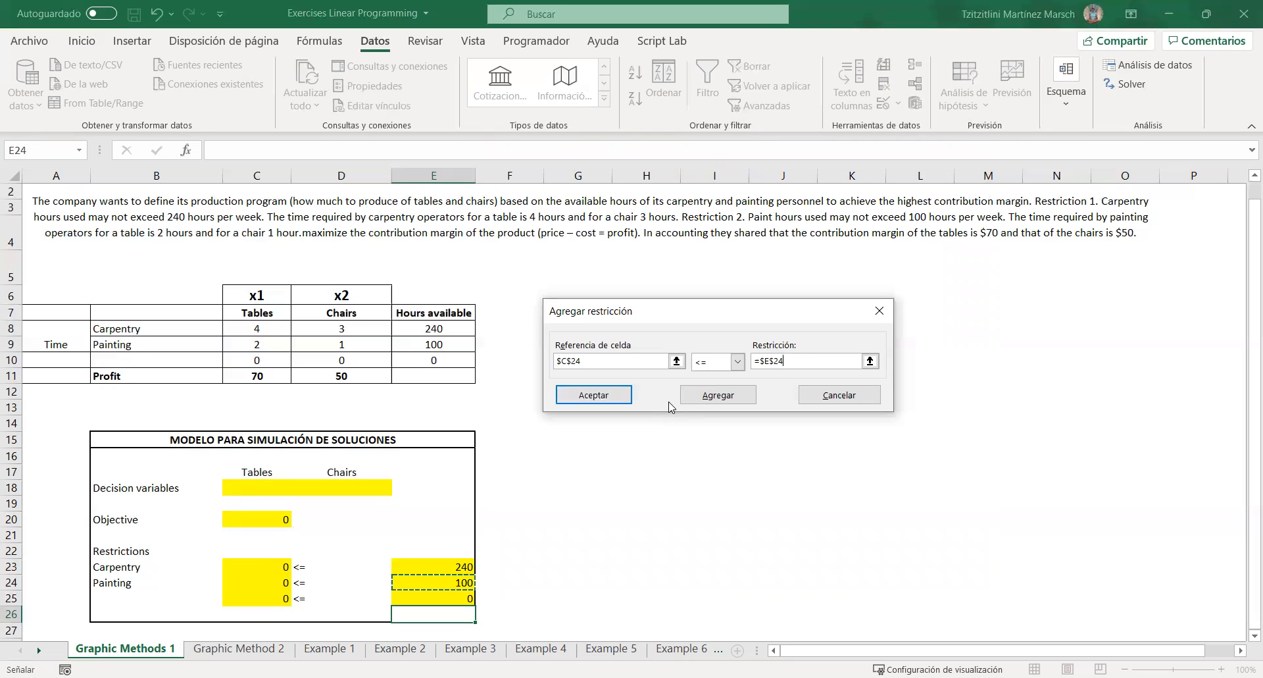
left_click(619, 395)
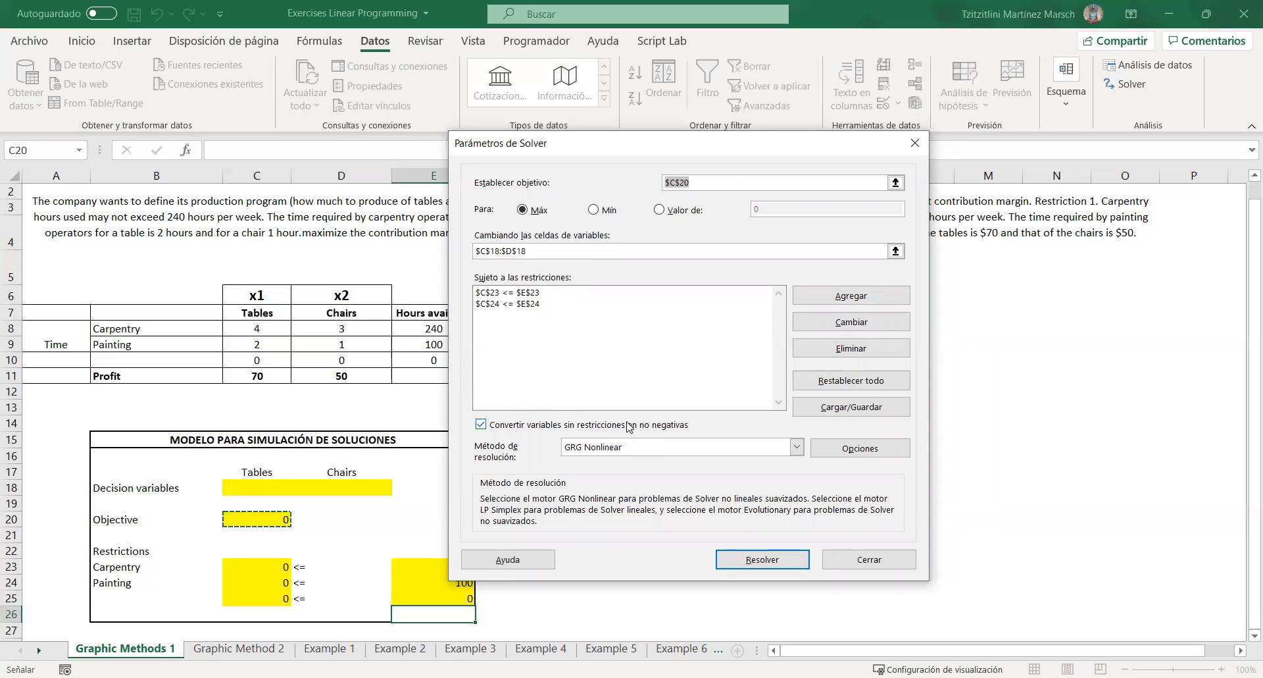
Step: Choose Simplex LP as the solving method, solve the model and keep the Solver solution
left_click(636, 449)
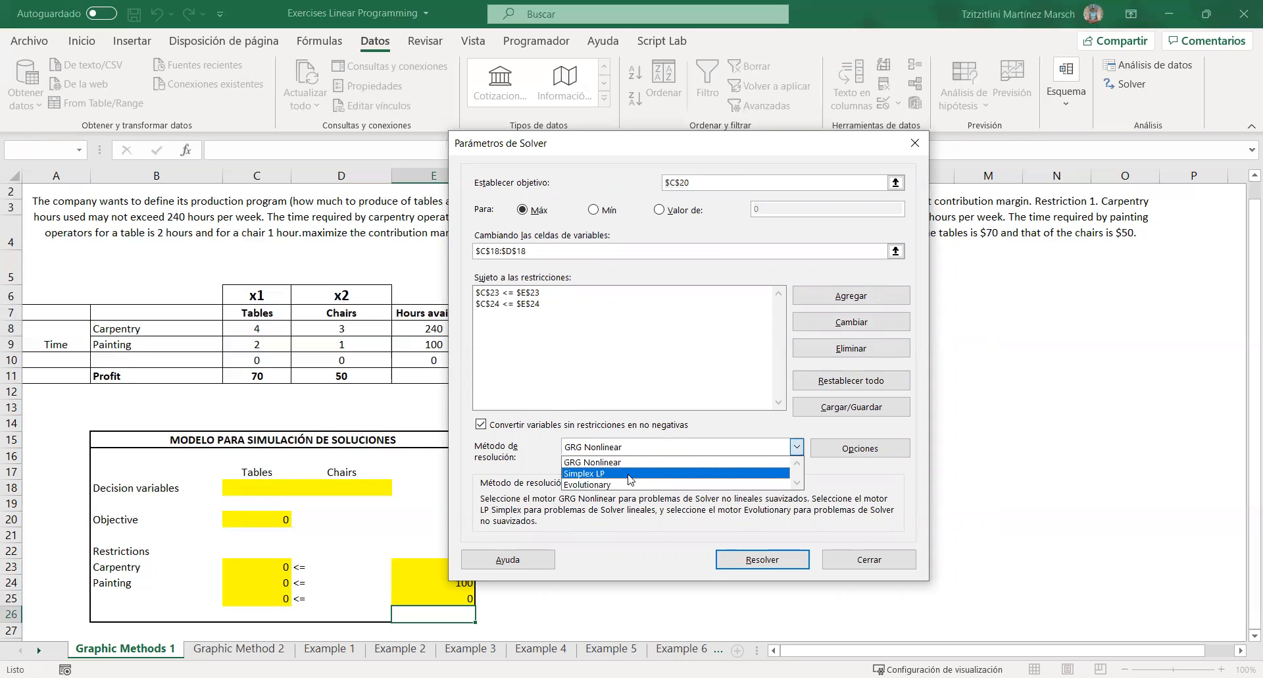
left_click(630, 473)
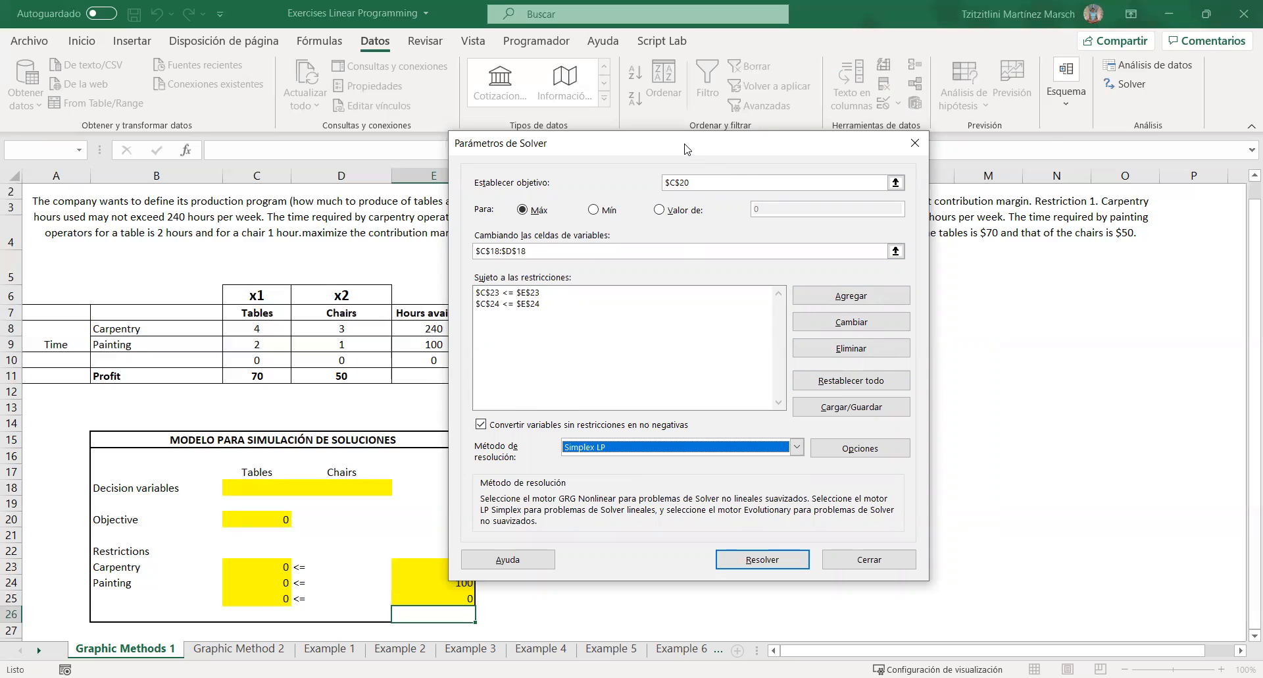
left_click_drag(684, 149, 805, 118)
left_click(884, 530)
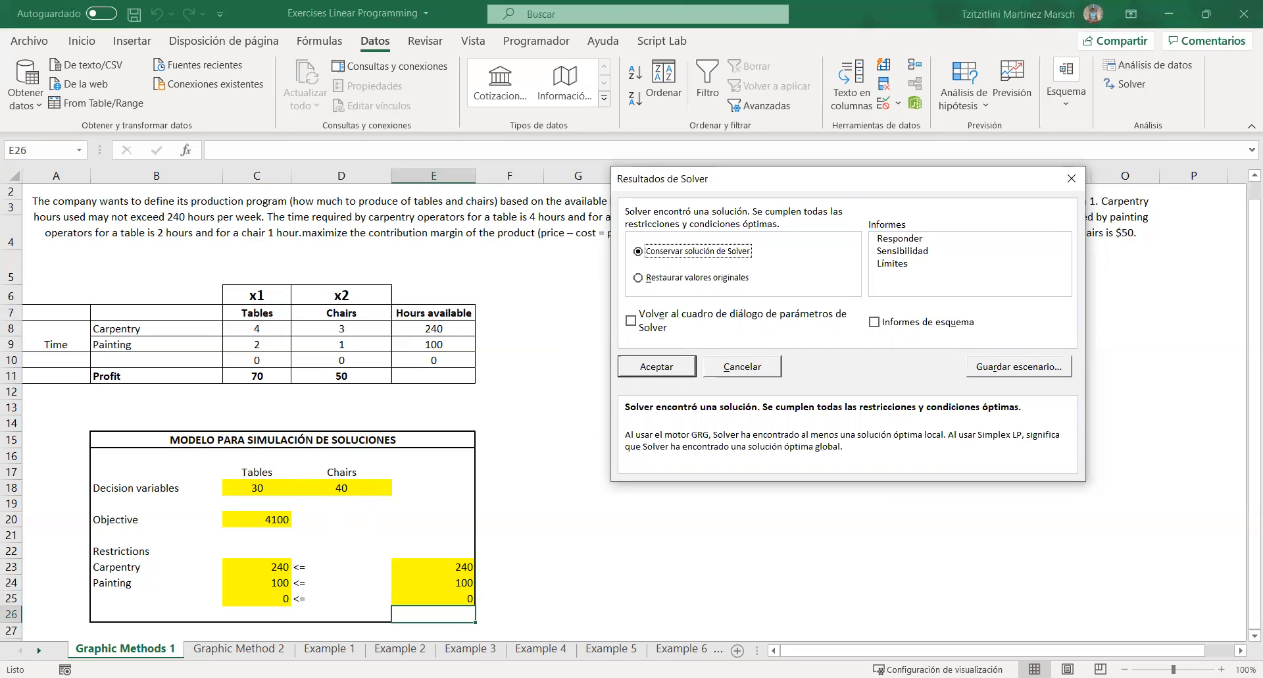
left_click(685, 367)
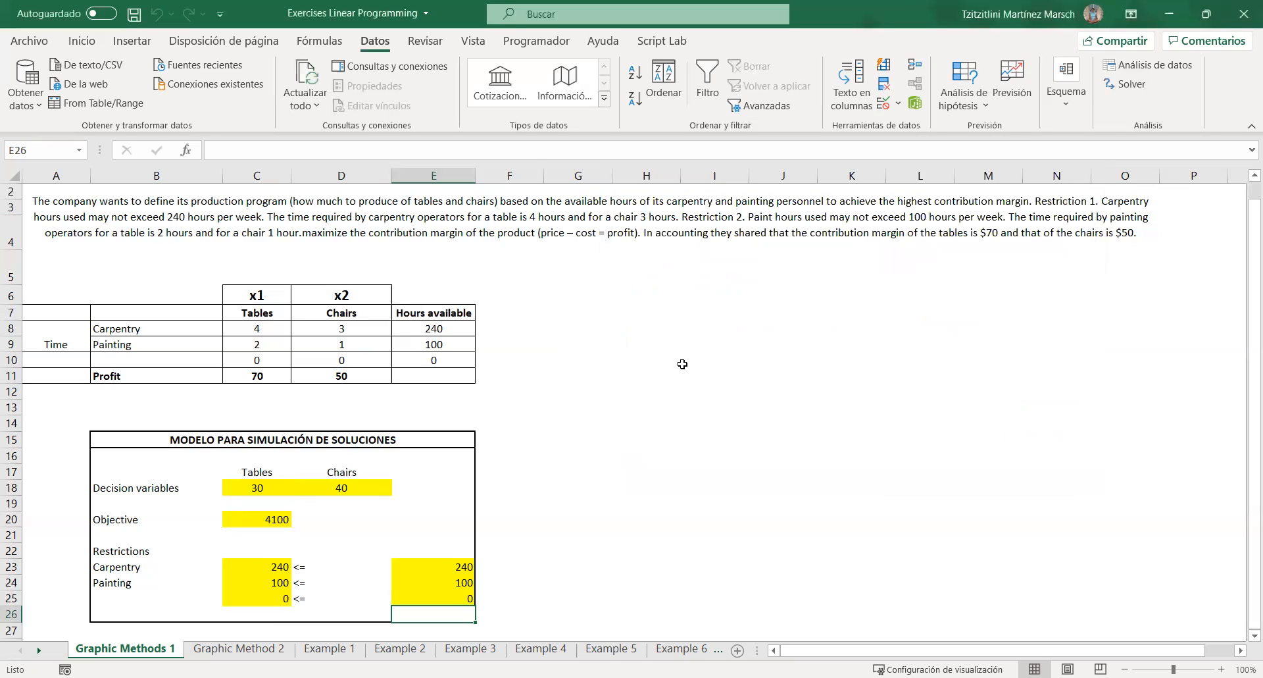